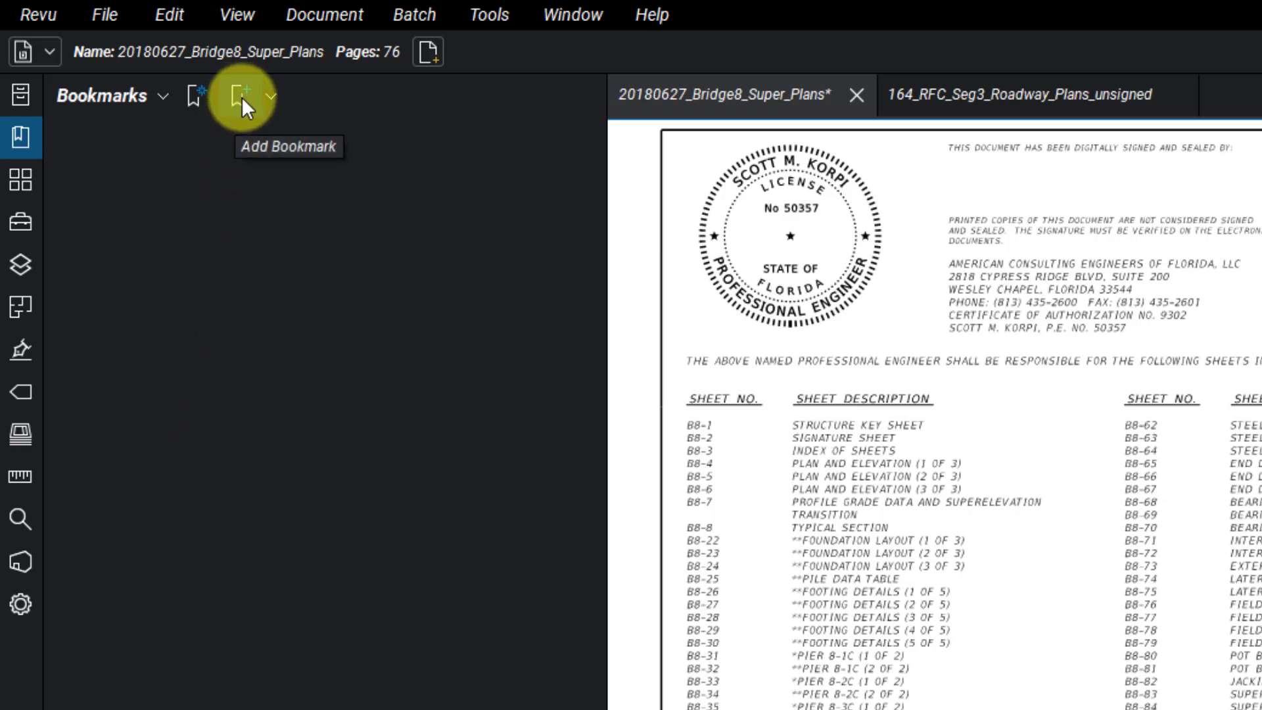
Delete the trial Page 2 bookmark and bring up Create Bookmarks with the Page Region option.
left_click(246, 101)
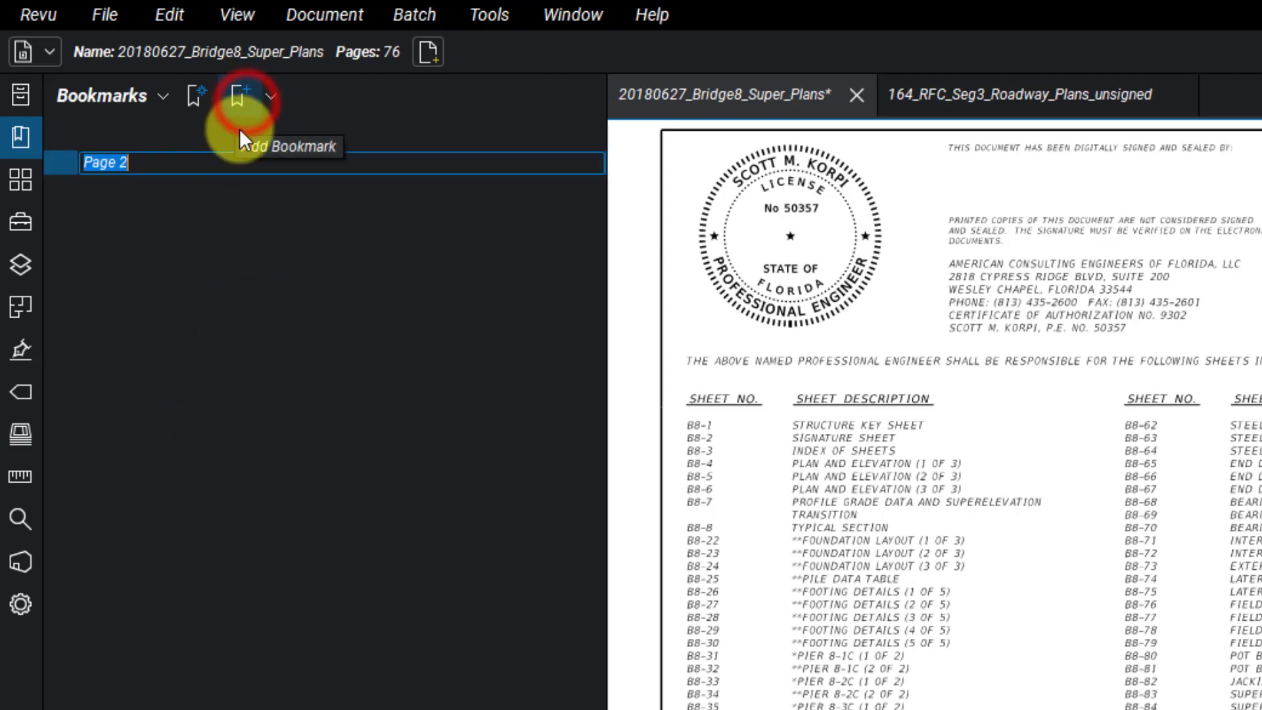
left_click(228, 196)
right_click(180, 168)
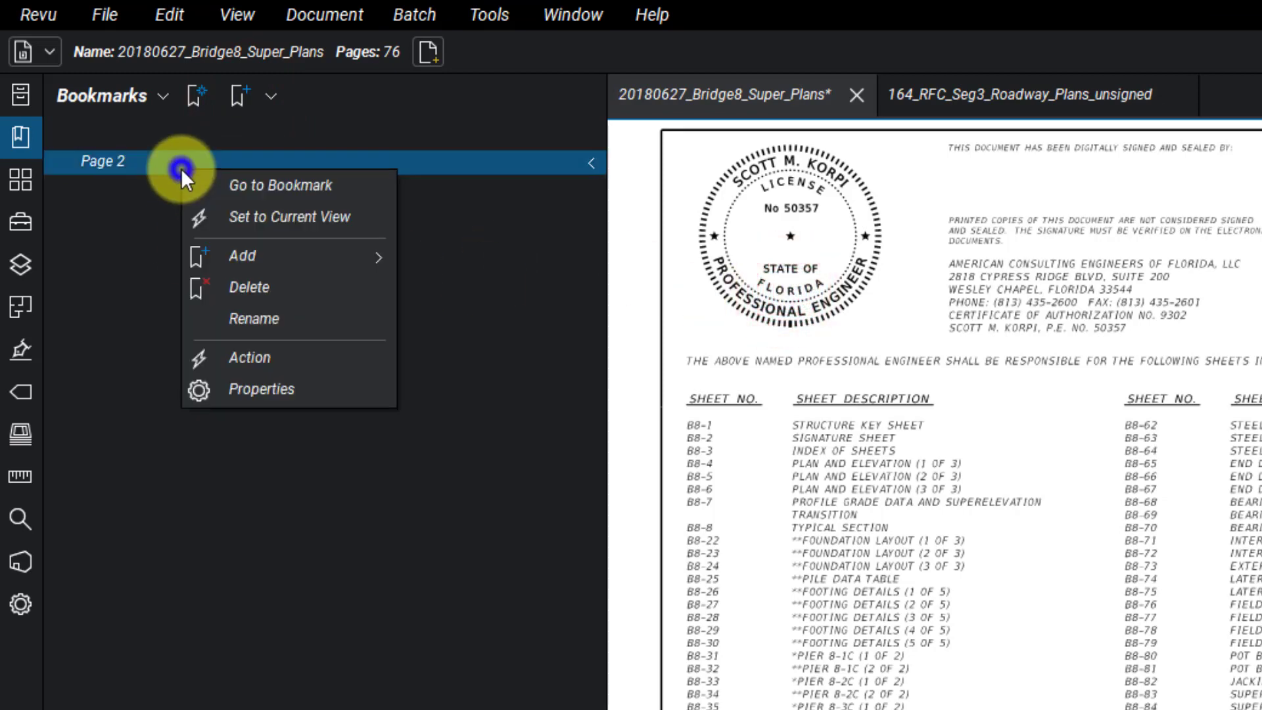
left_click(266, 284)
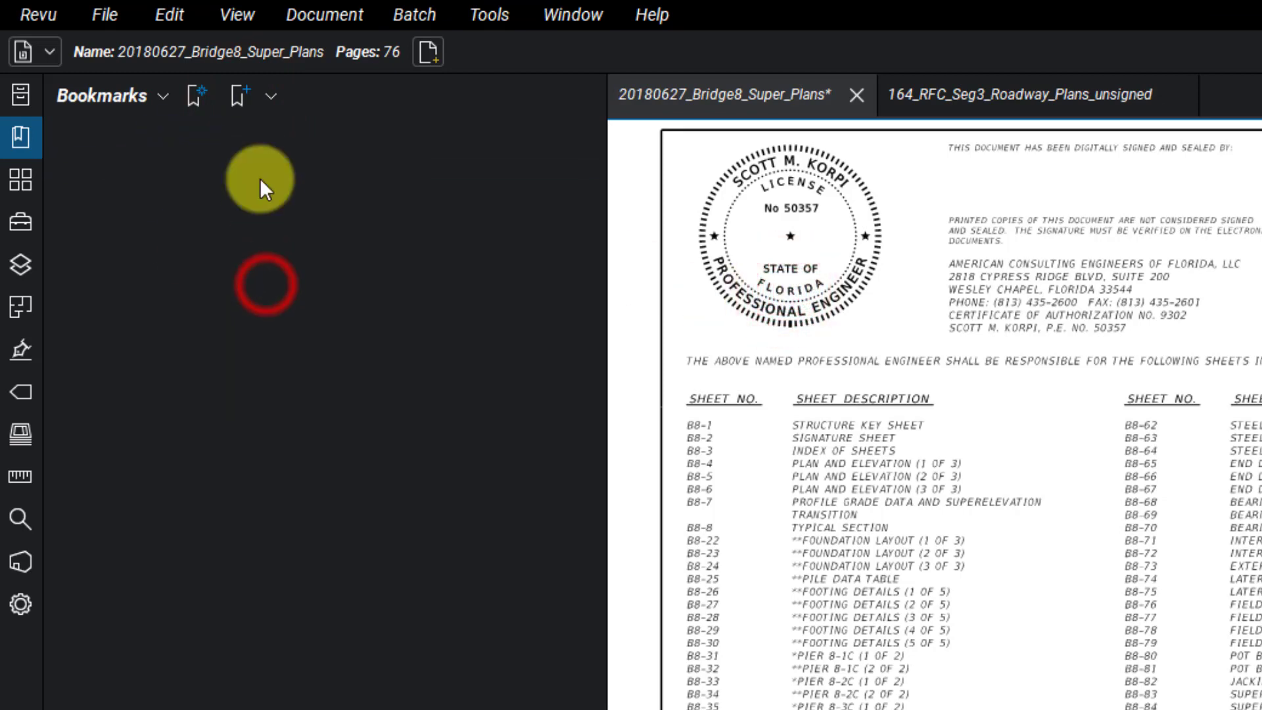
left_click(195, 96)
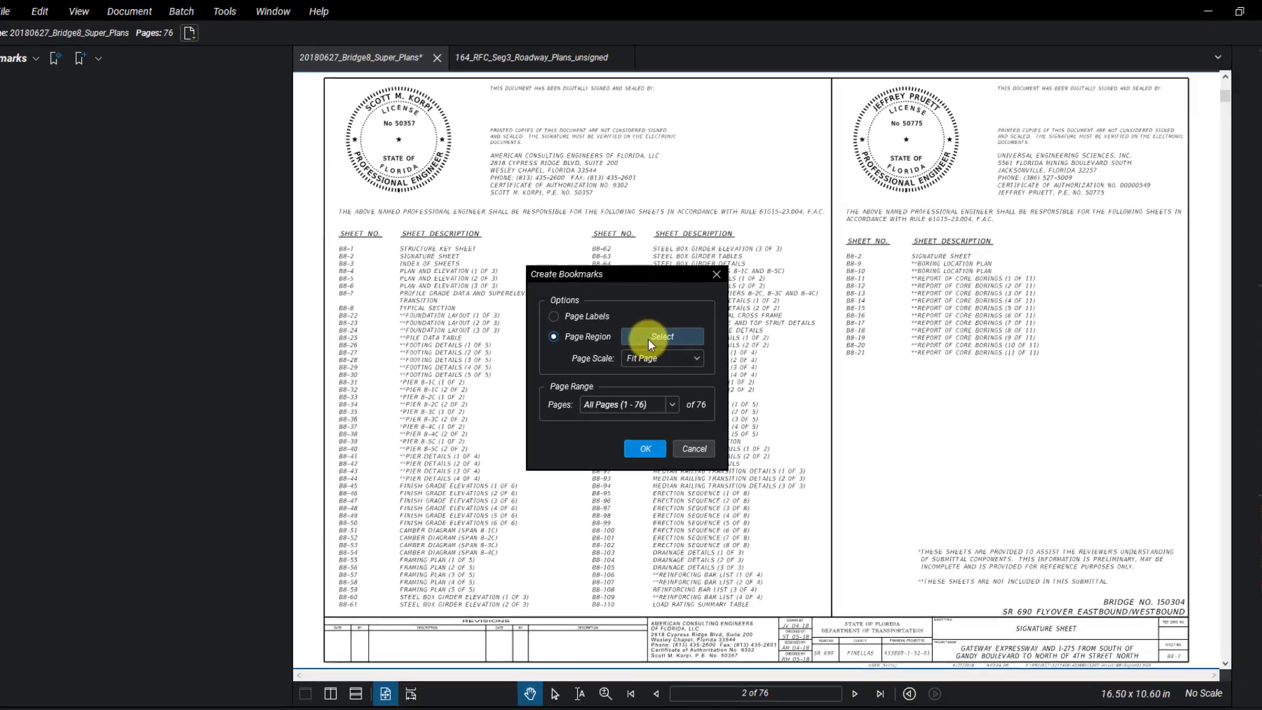
Define Region1 around the B8-2 sheet-number cell and add a ' - ' separator after it.
left_click(647, 328)
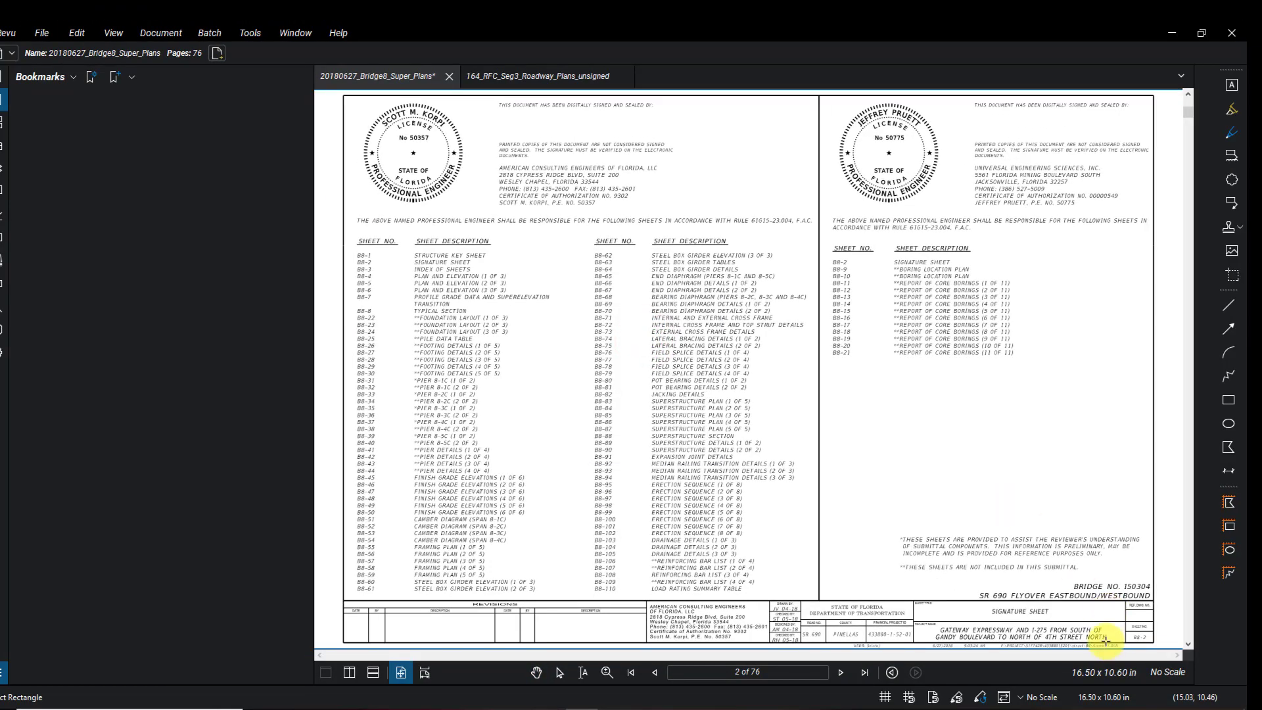
scroll(1152, 643, "up", 5)
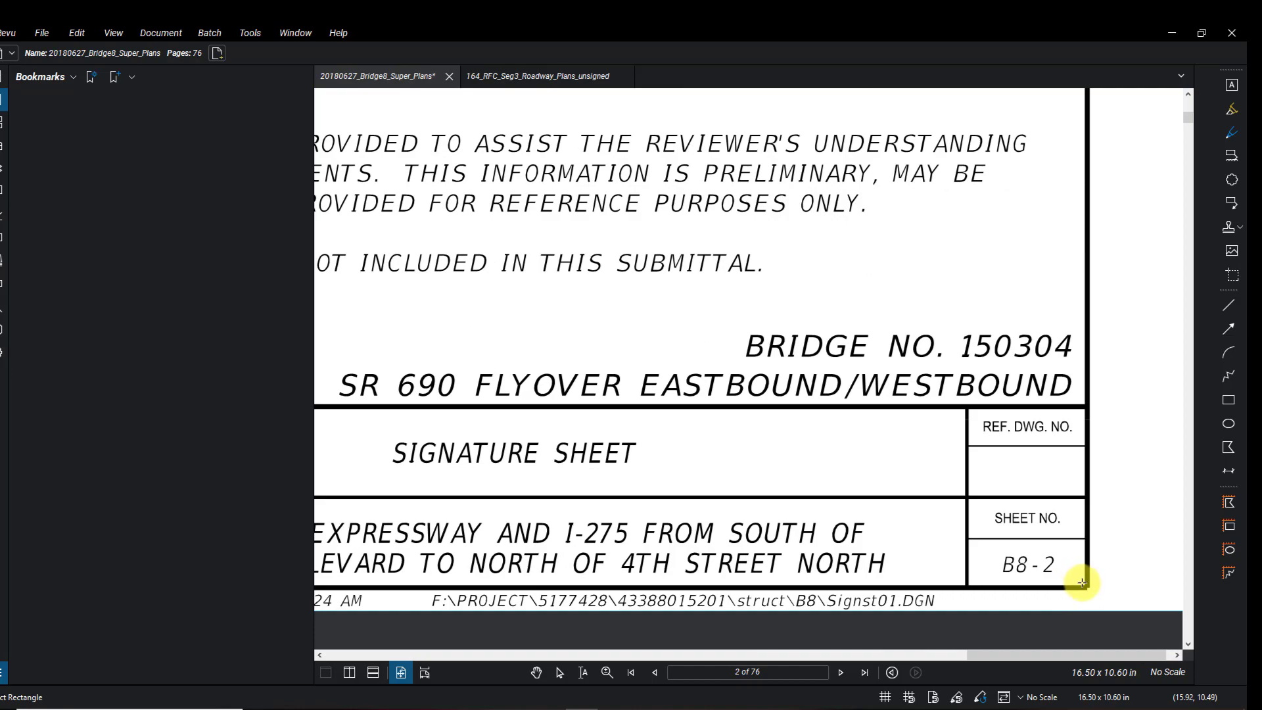
left_click_drag(1082, 583, 971, 543)
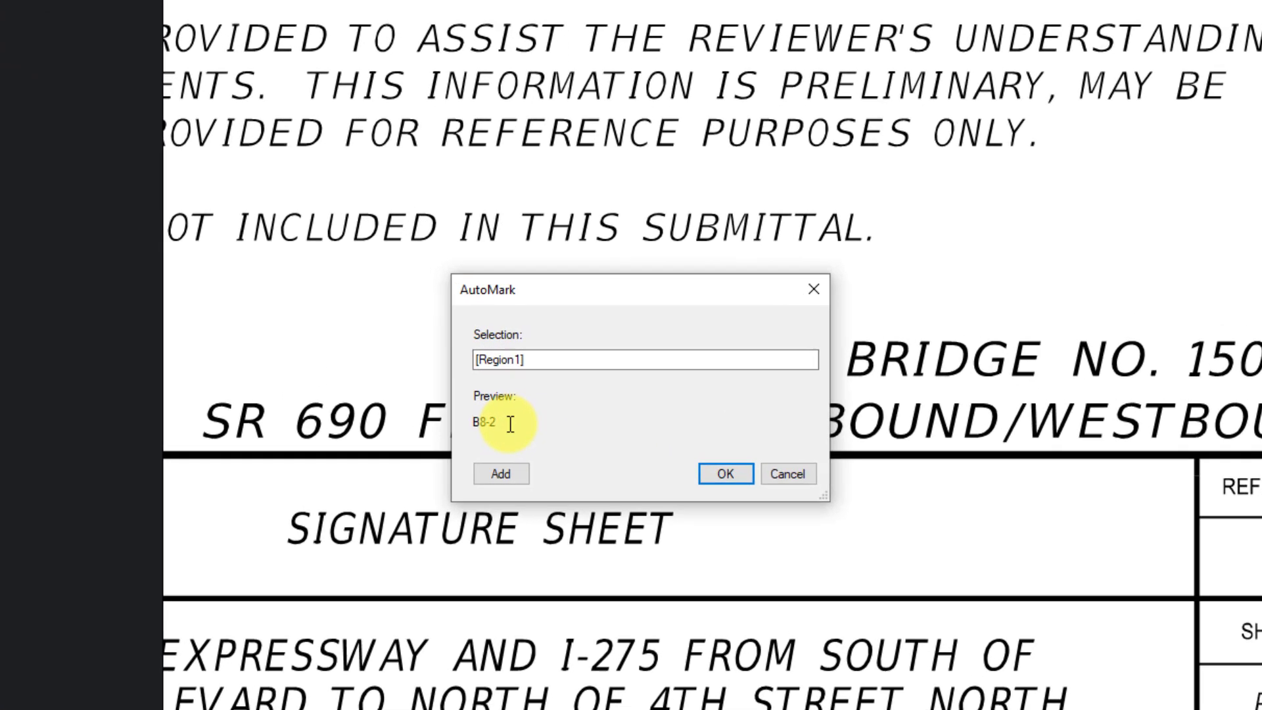
double_click(513, 425)
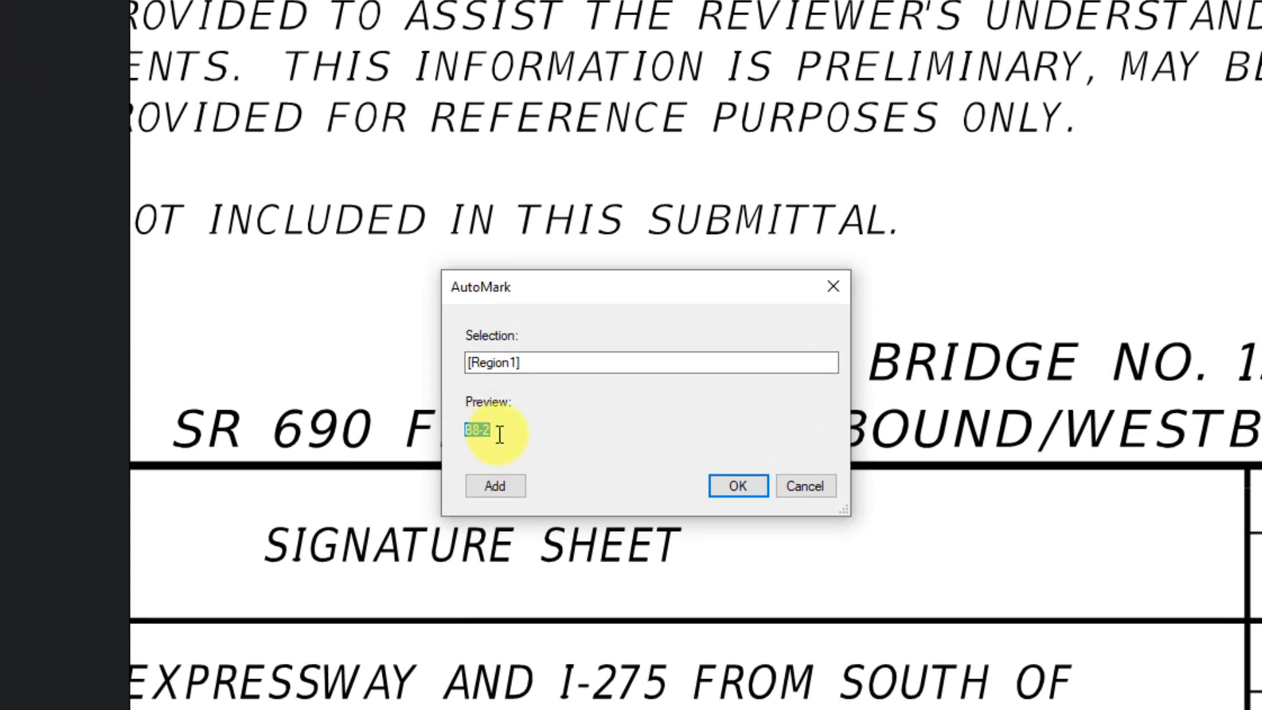
left_click(496, 433)
left_click(545, 365)
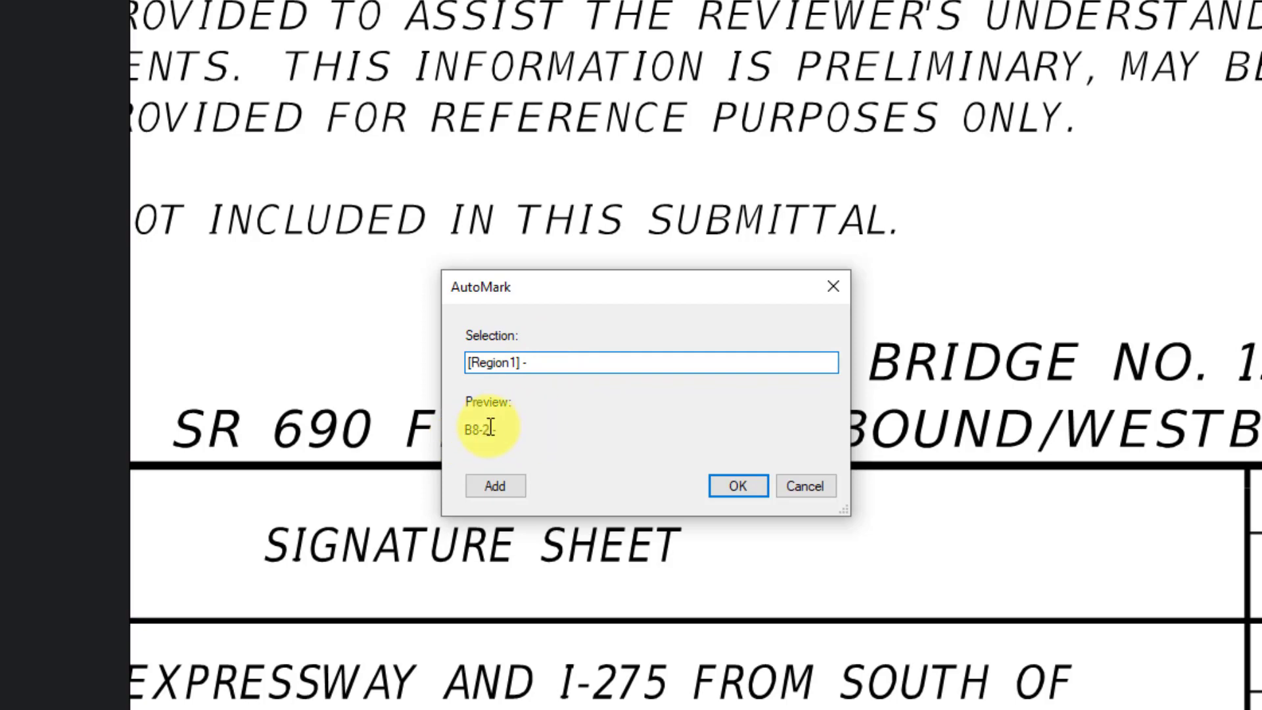
Add Region2 around the SIGNATURE SHEET title cell, previewing 'B8-2 - SIGNATURE SHEET'.
left_click(497, 486)
mouse_move(501, 541)
left_mouse_down()
mouse_move(818, 605)
mouse_move(659, 522)
left_mouse_up()
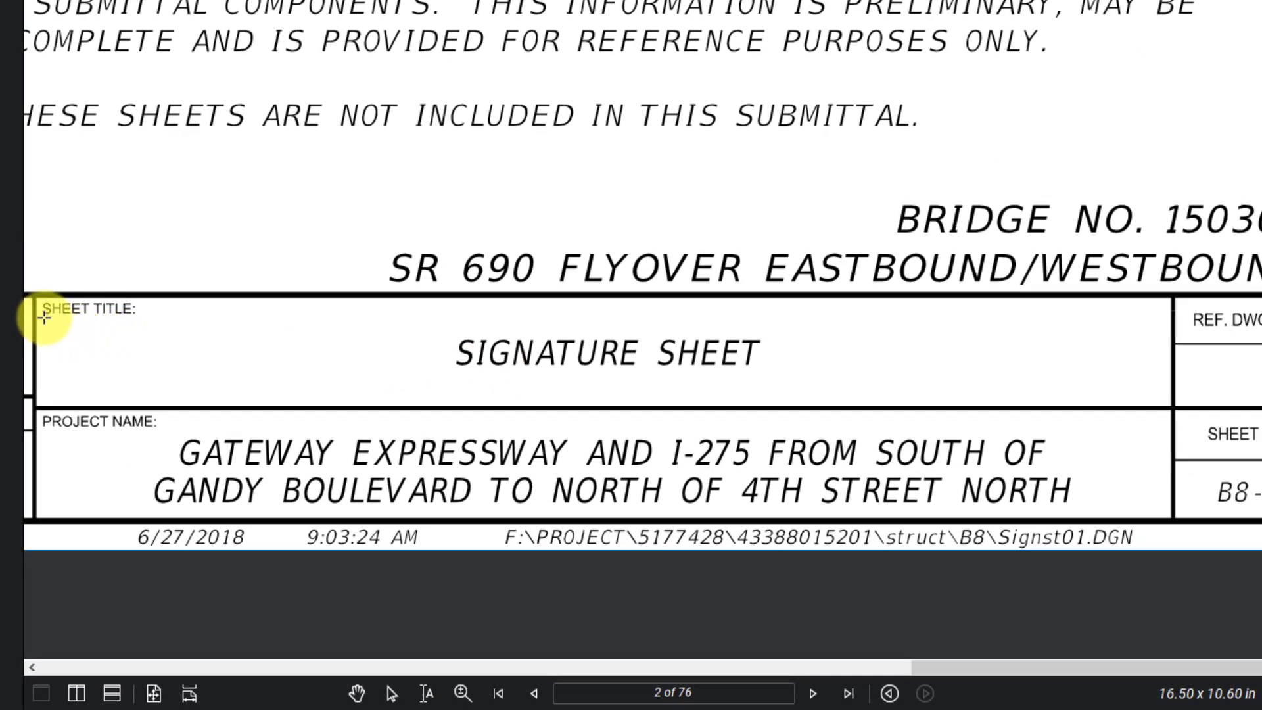
mouse_move(43, 317)
left_mouse_down()
mouse_move(713, 407)
mouse_move(1168, 402)
left_mouse_up()
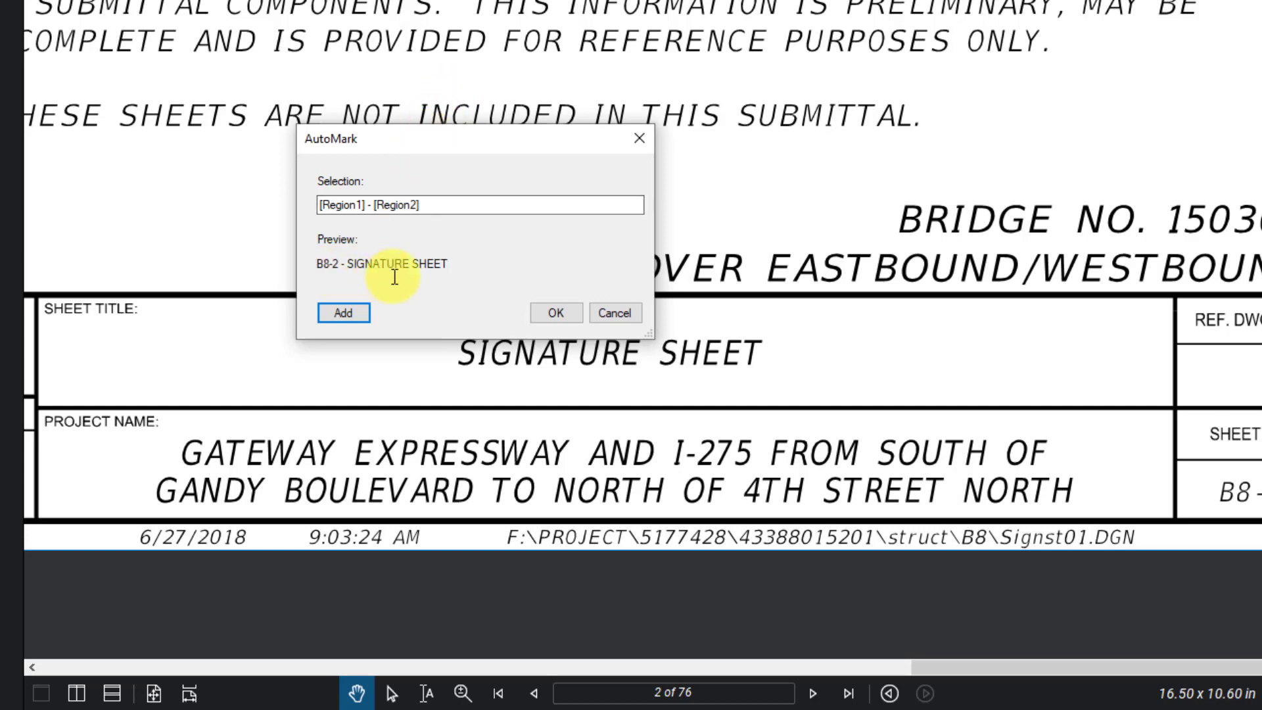
Accept the [Region1] - [Region2] pattern and create bookmarks for pages 2- onward.
left_click(559, 314)
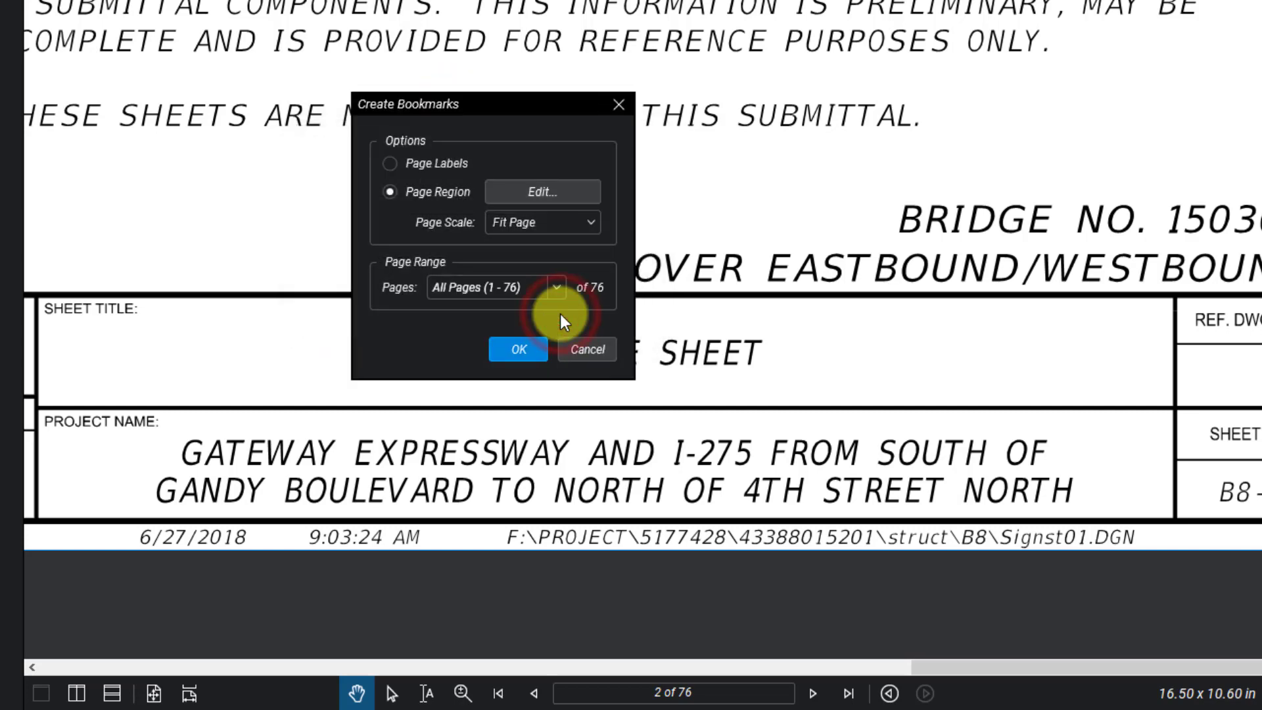
left_click(535, 288)
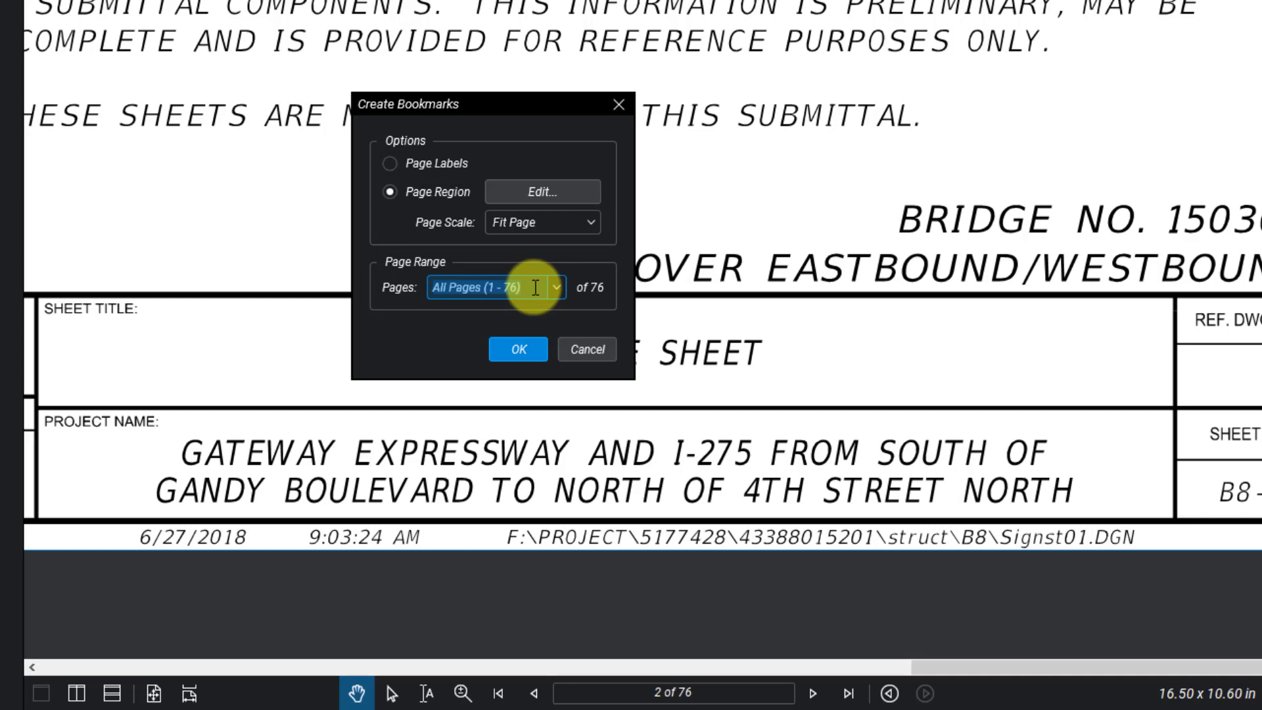
type("2-76")
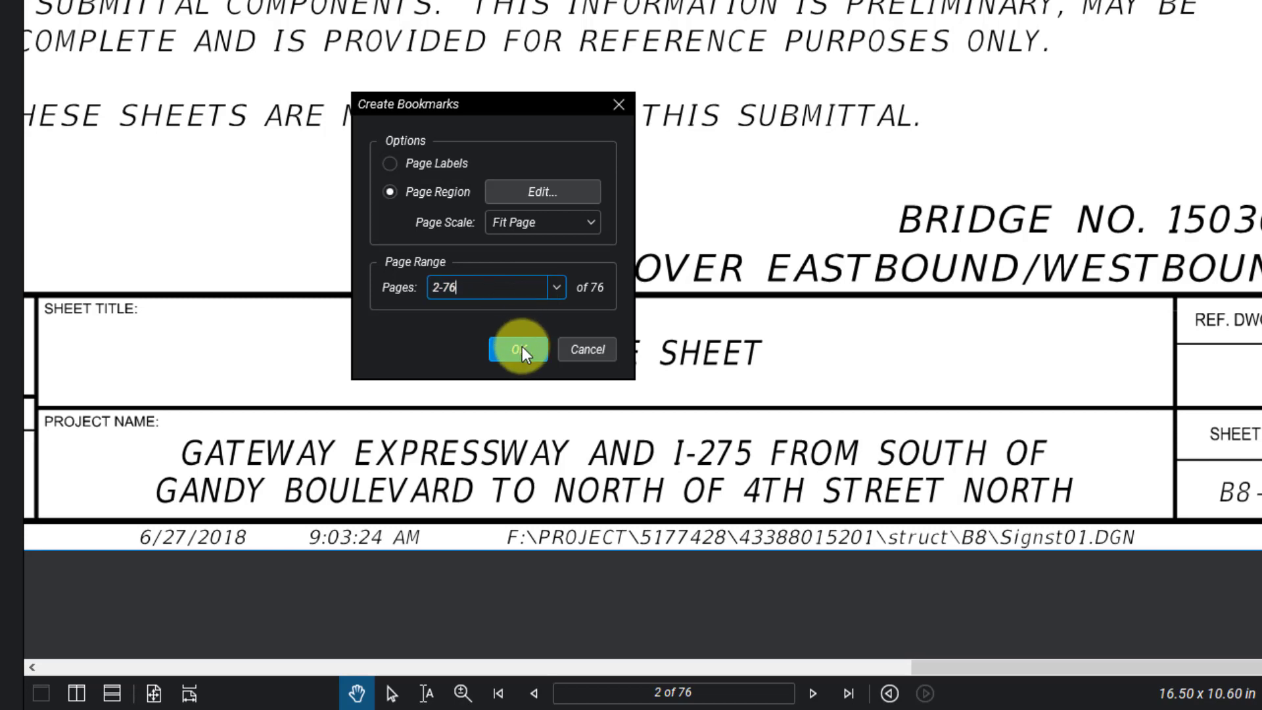
left_click(522, 348)
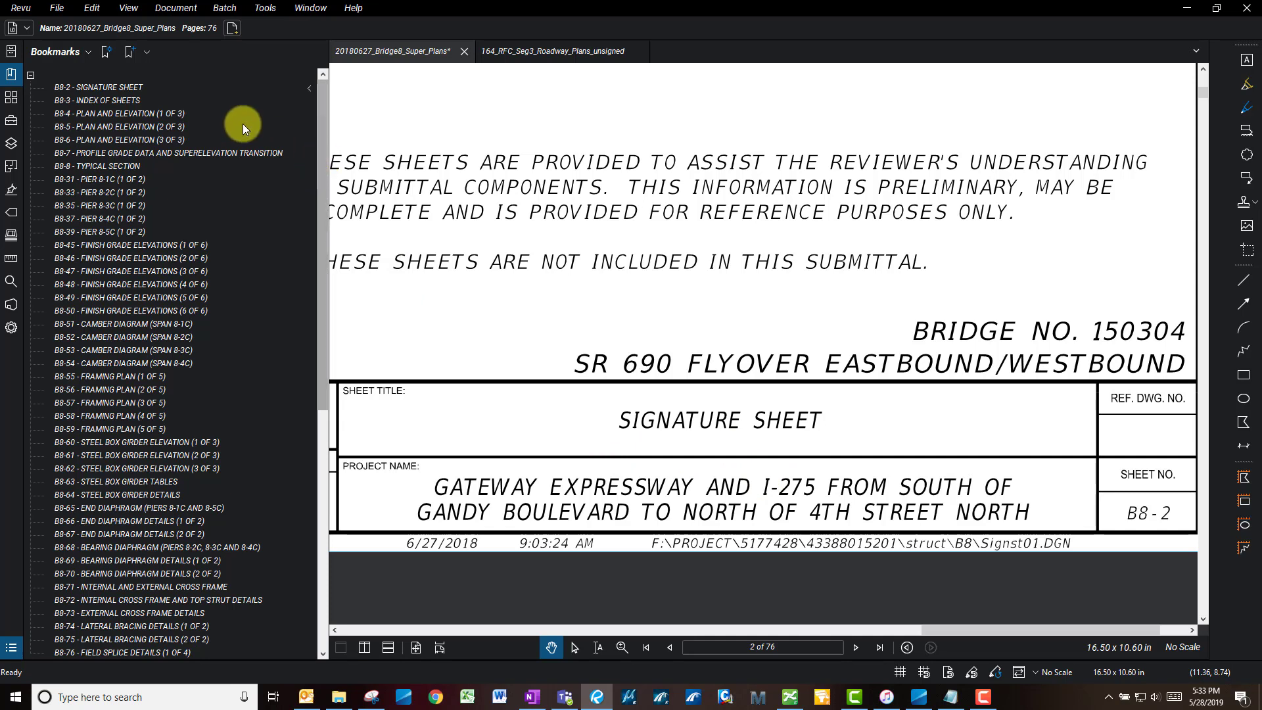
Test bookmarks B8-5 and B8-82, then return to page 1 with the Bookmarks panel hidden.
left_click_drag(322, 128, 322, 237)
left_click(84, 128)
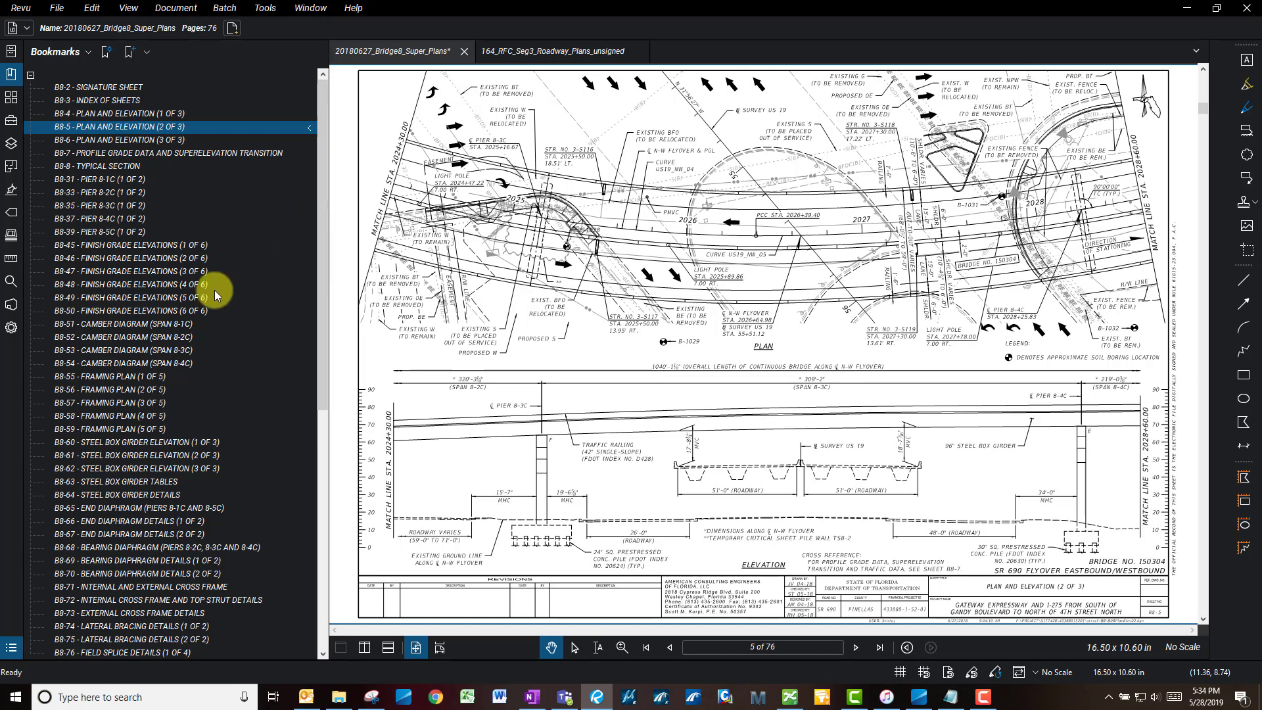
scroll(215, 295, "down", 10)
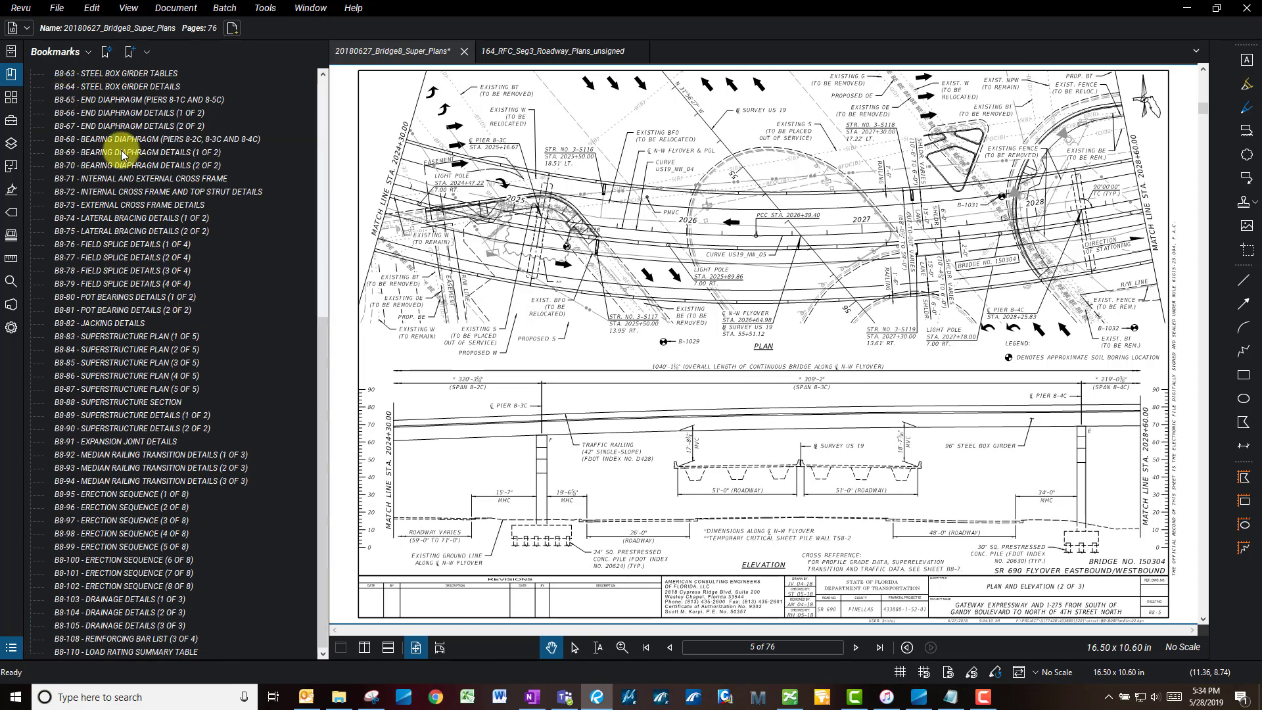
left_click(168, 322)
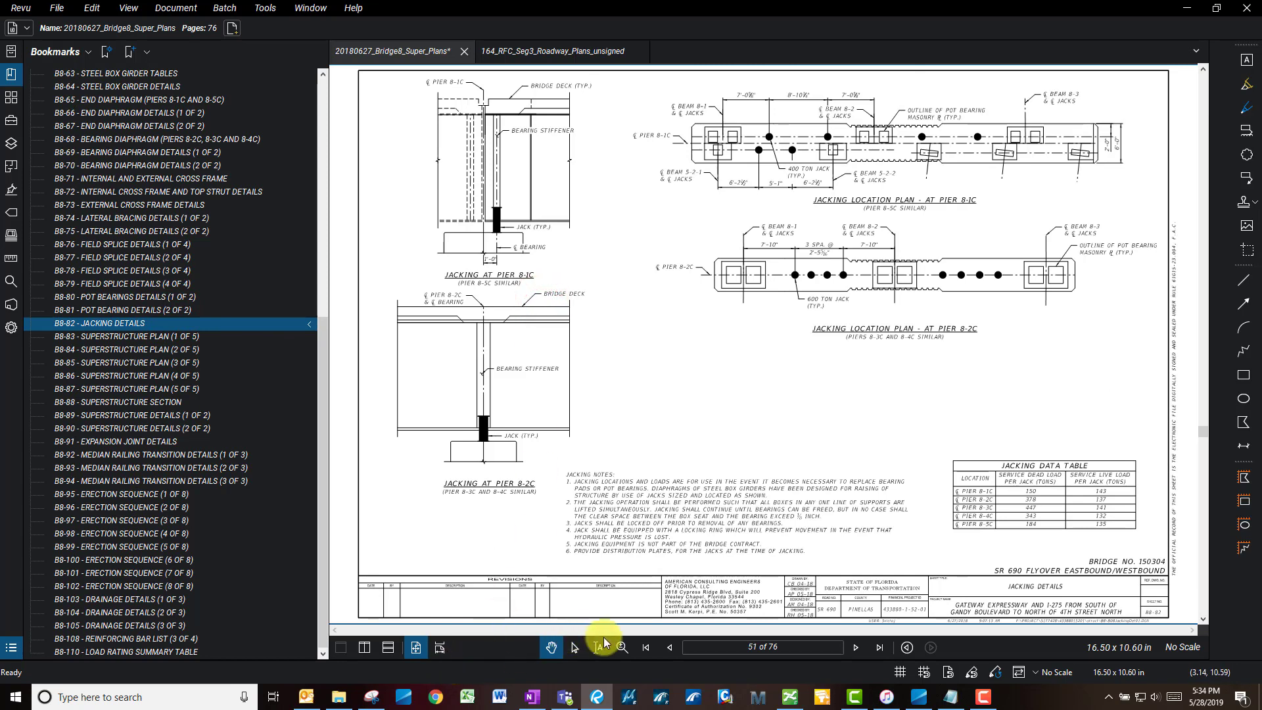
left_click(646, 648)
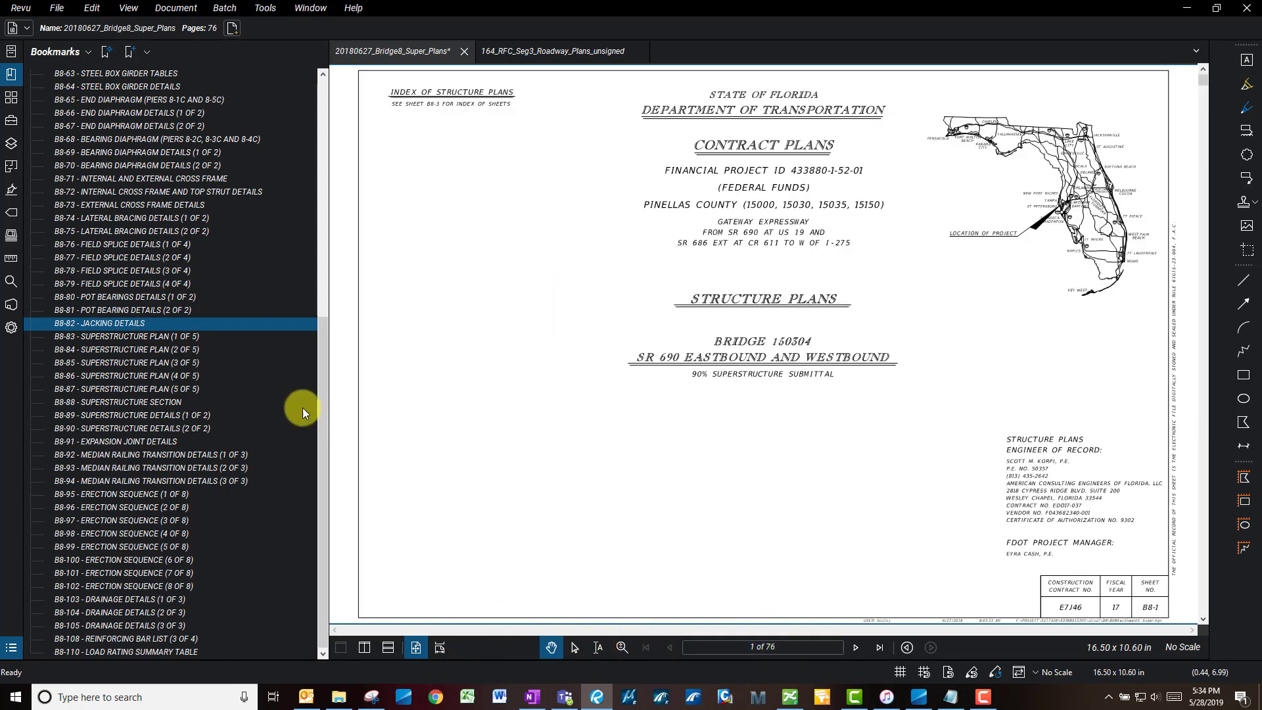
left_click(329, 393)
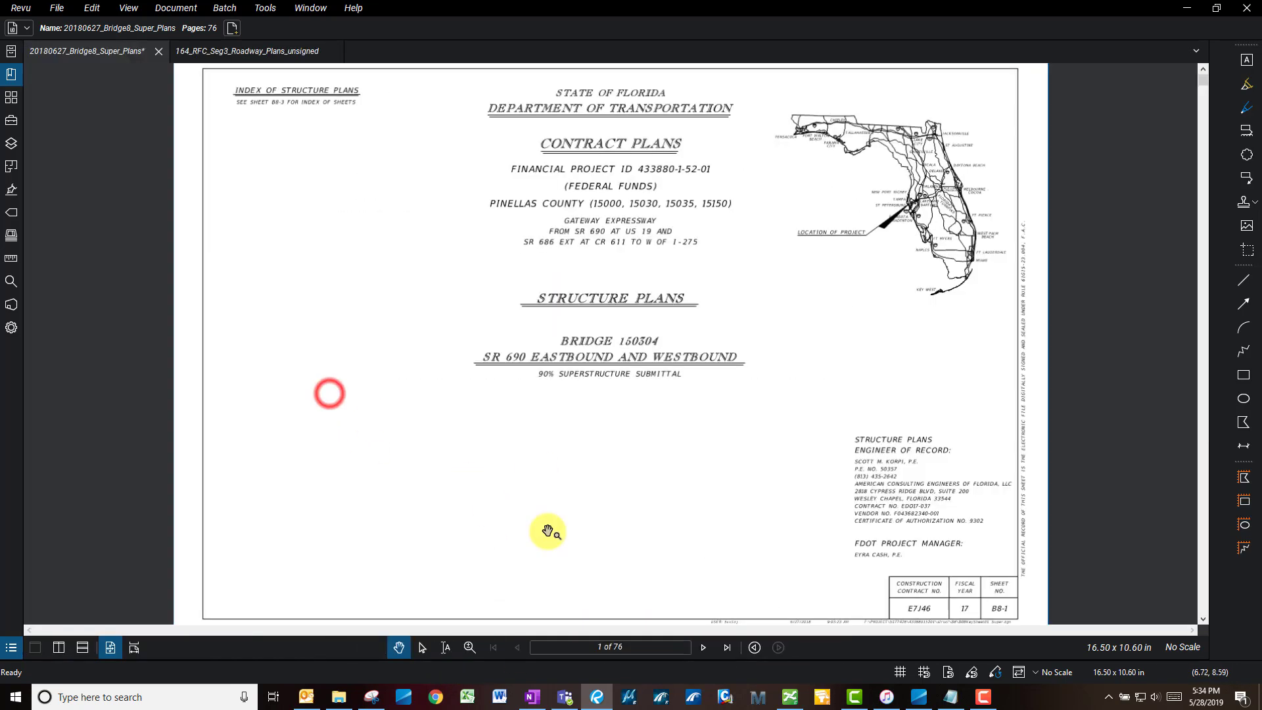
Jump to the last page, 76, by entering it in the page-number box.
left_click(702, 648)
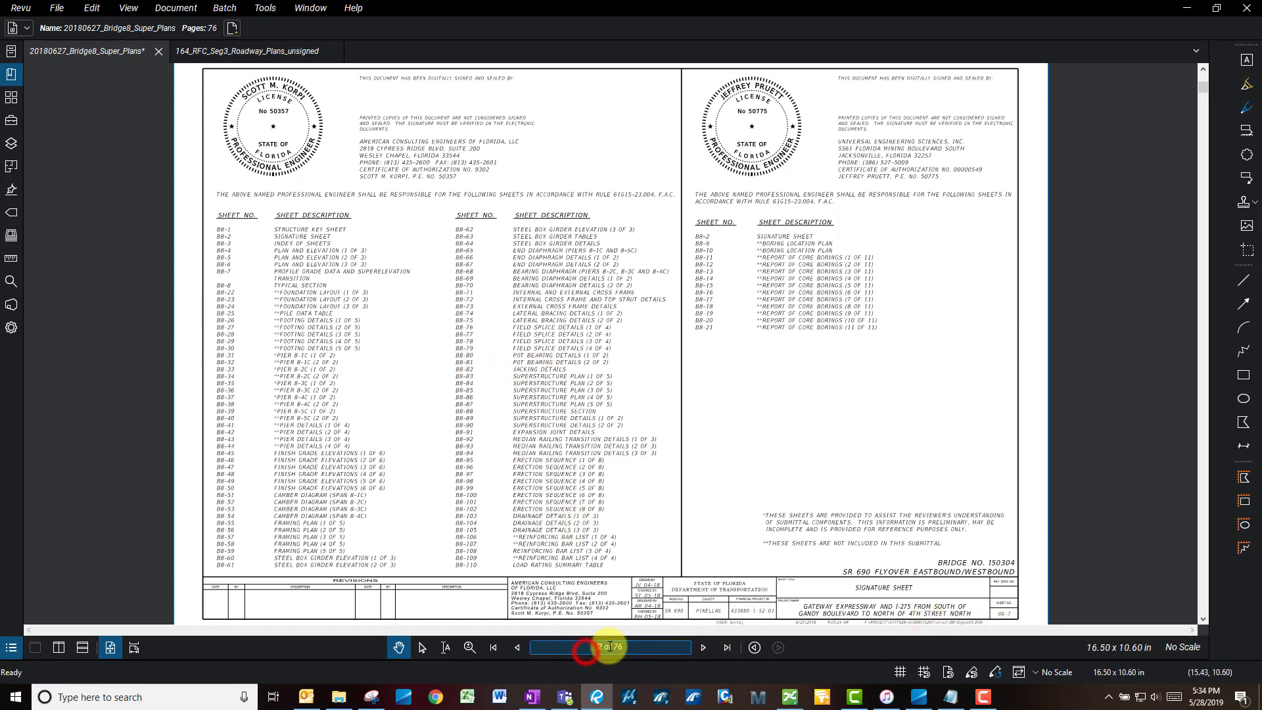
left_click_drag(611, 647, 575, 641)
type("76")
key("Return")
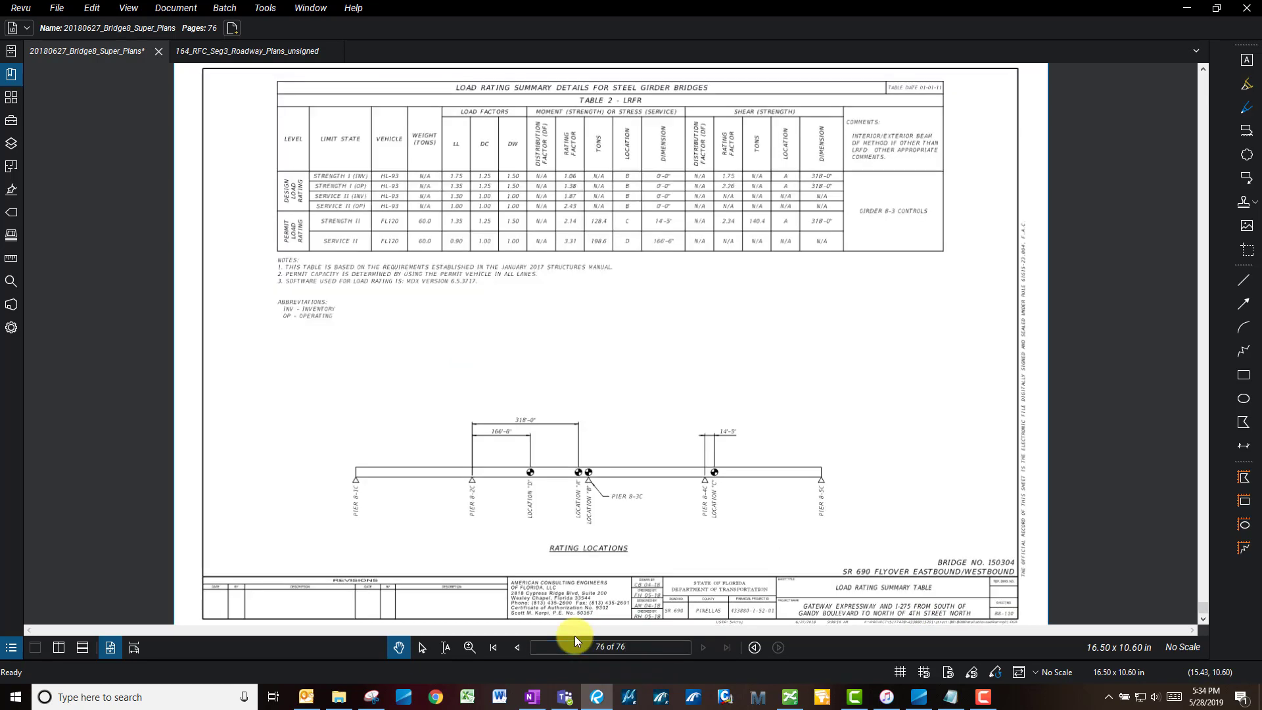
Page backward from page 76 to page 50, POT BEARING DETAILS (2 of 2).
left_click(517, 647)
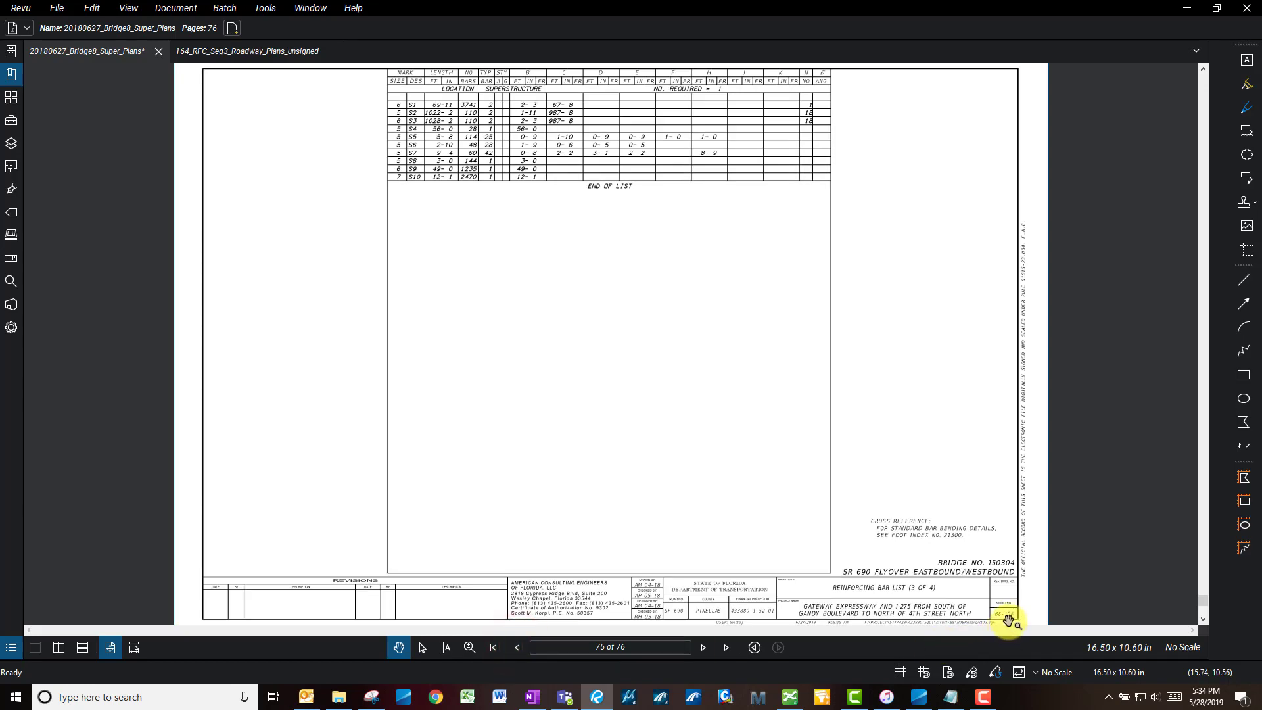
left_click(516, 647)
left_click(516, 647)
left_click(516, 647)
left_click(516, 647)
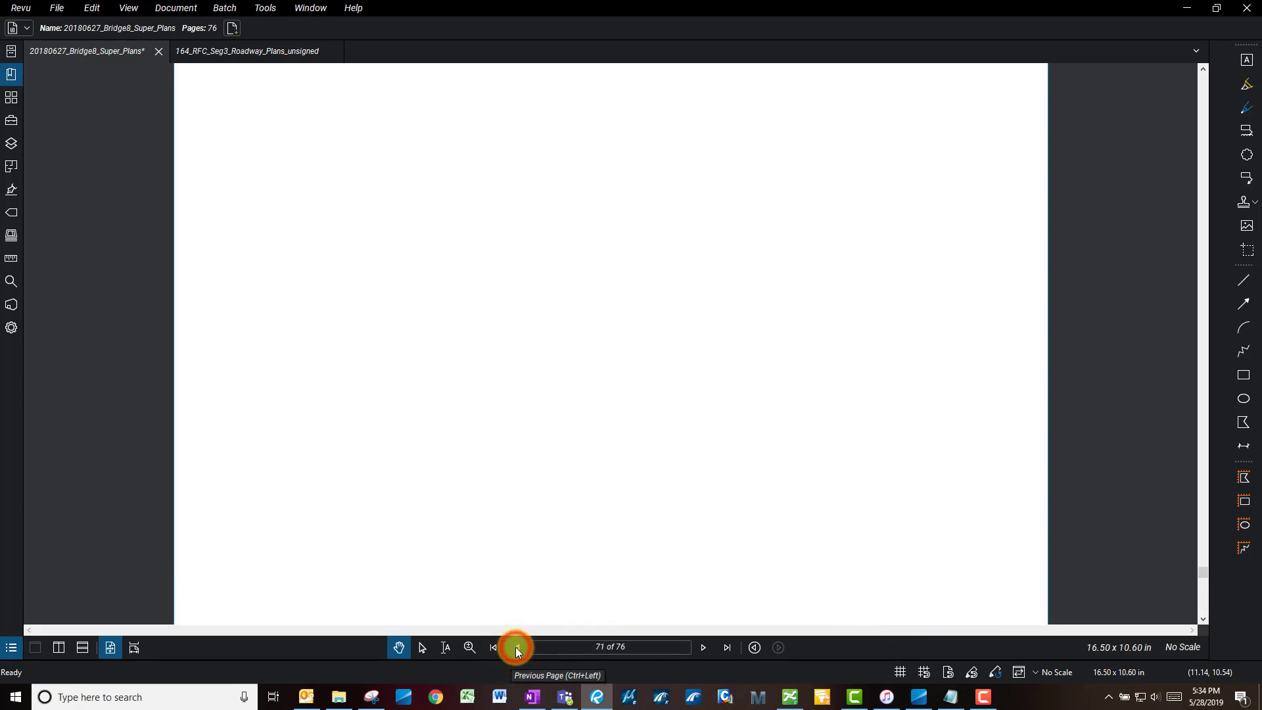
left_click(516, 648)
left_click(516, 648)
left_click(516, 647)
left_click(516, 647)
left_click(516, 647)
left_click(516, 648)
left_click(516, 648)
left_click(516, 647)
left_click(516, 647)
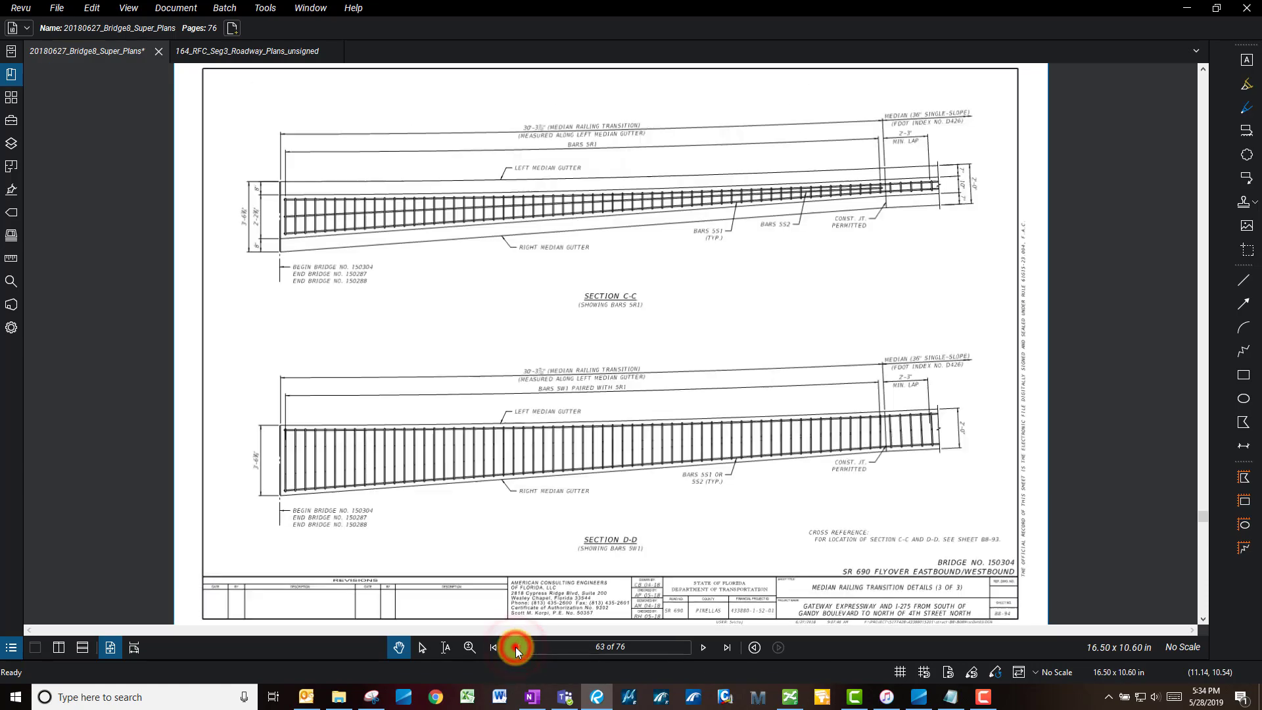
left_click(516, 648)
left_click(516, 648)
left_click(516, 648)
left_click(516, 648)
left_click(516, 647)
left_click(516, 648)
left_click(515, 648)
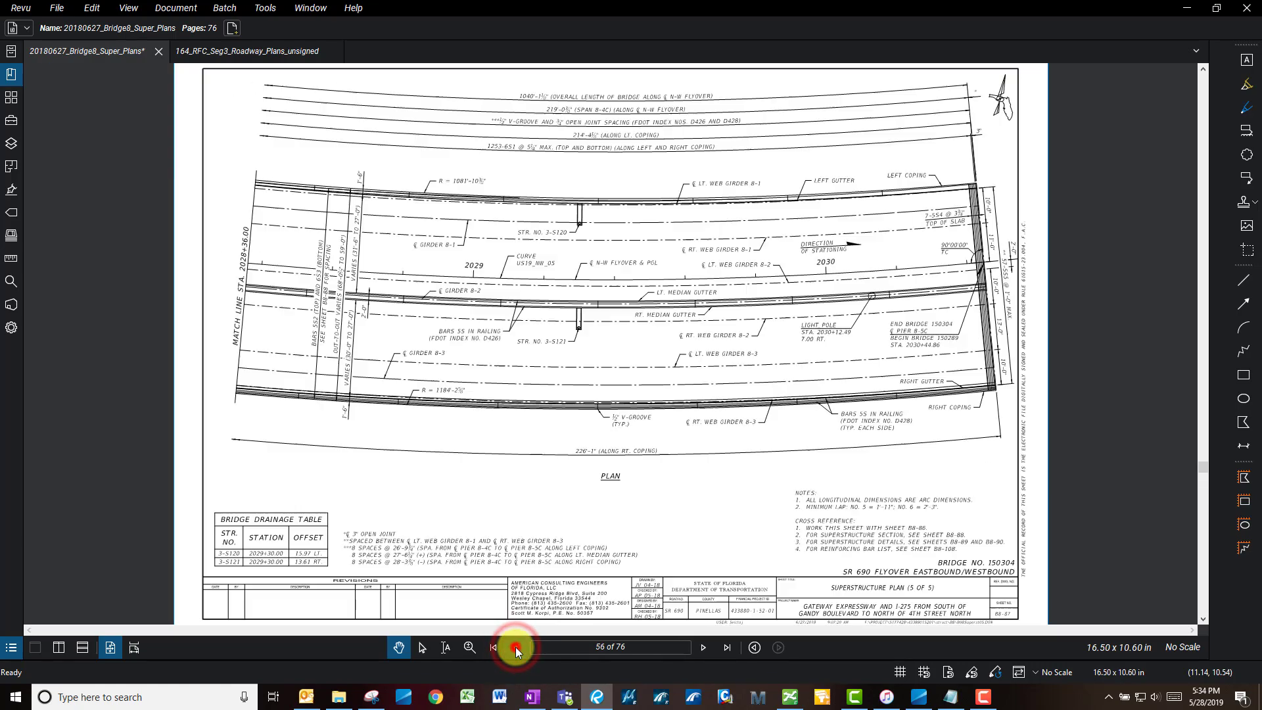
left_click(516, 648)
left_click(516, 647)
left_click(516, 647)
left_click(516, 648)
left_click(516, 648)
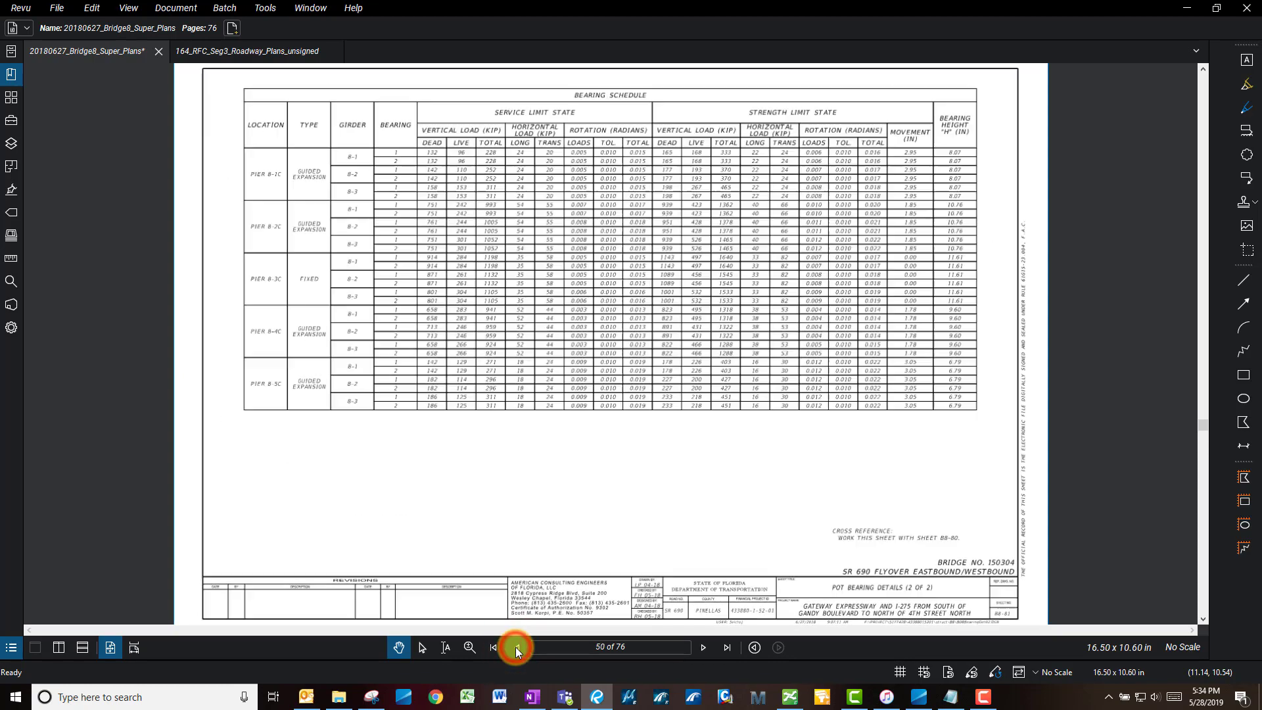
left_click(516, 648)
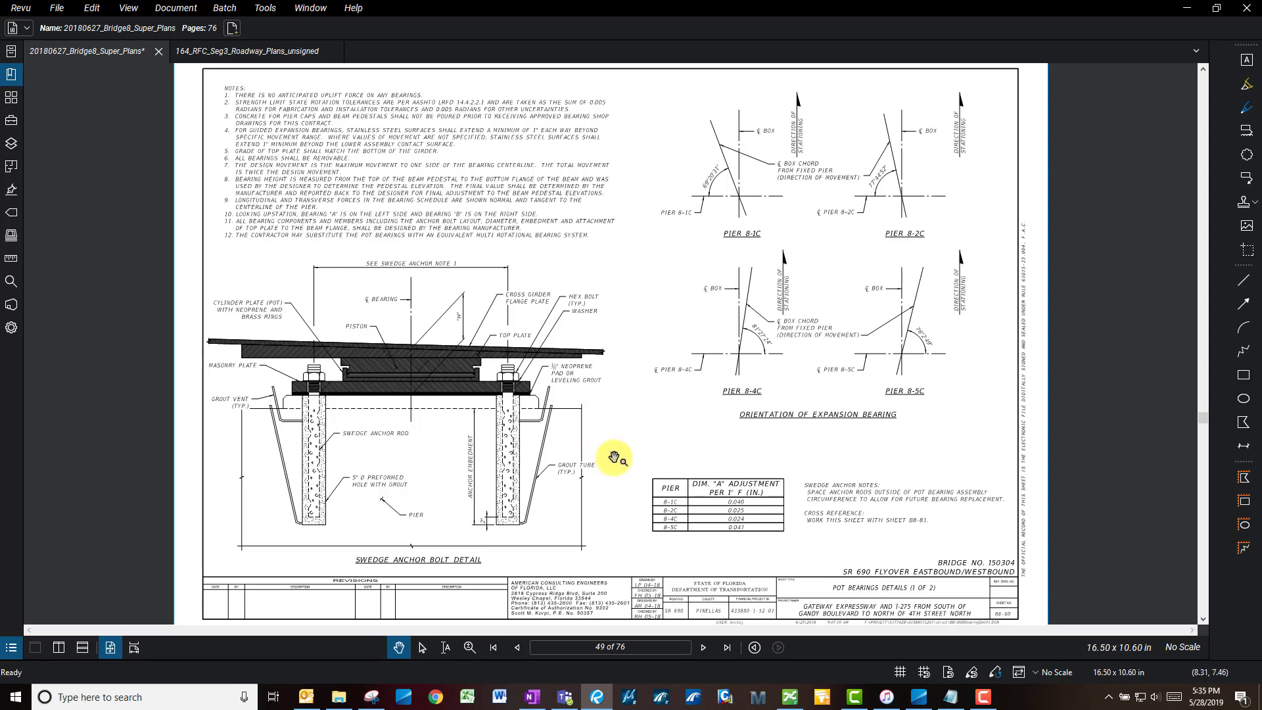
Revisit sheets B8-80, B8-82 and B8-80 from the Bookmarks panel.
left_click(11, 76)
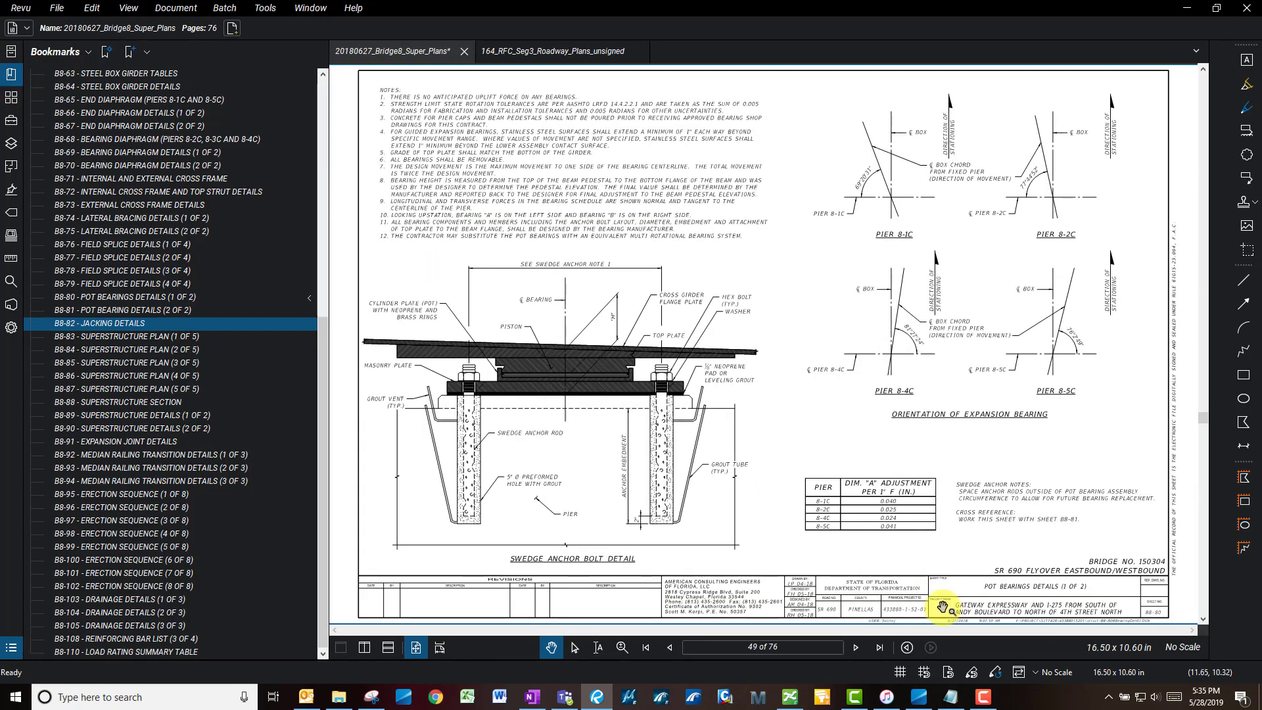
left_click(169, 299)
left_click(160, 326)
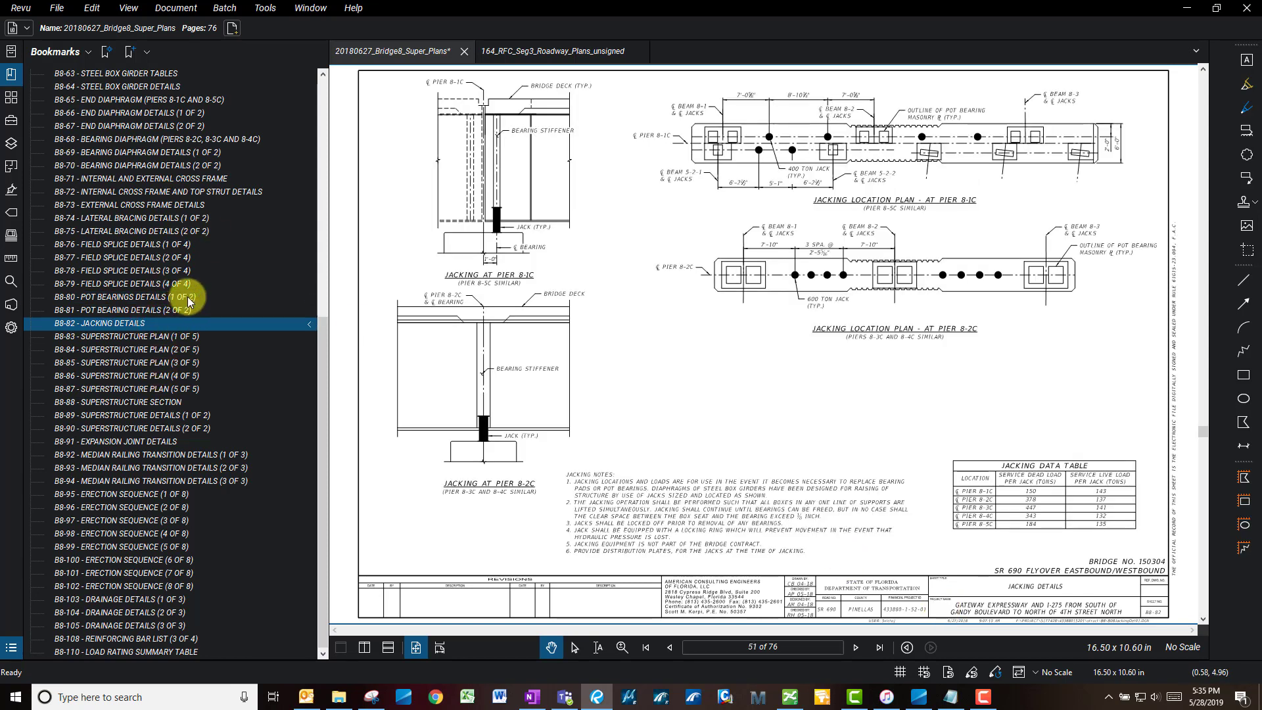
left_click(187, 299)
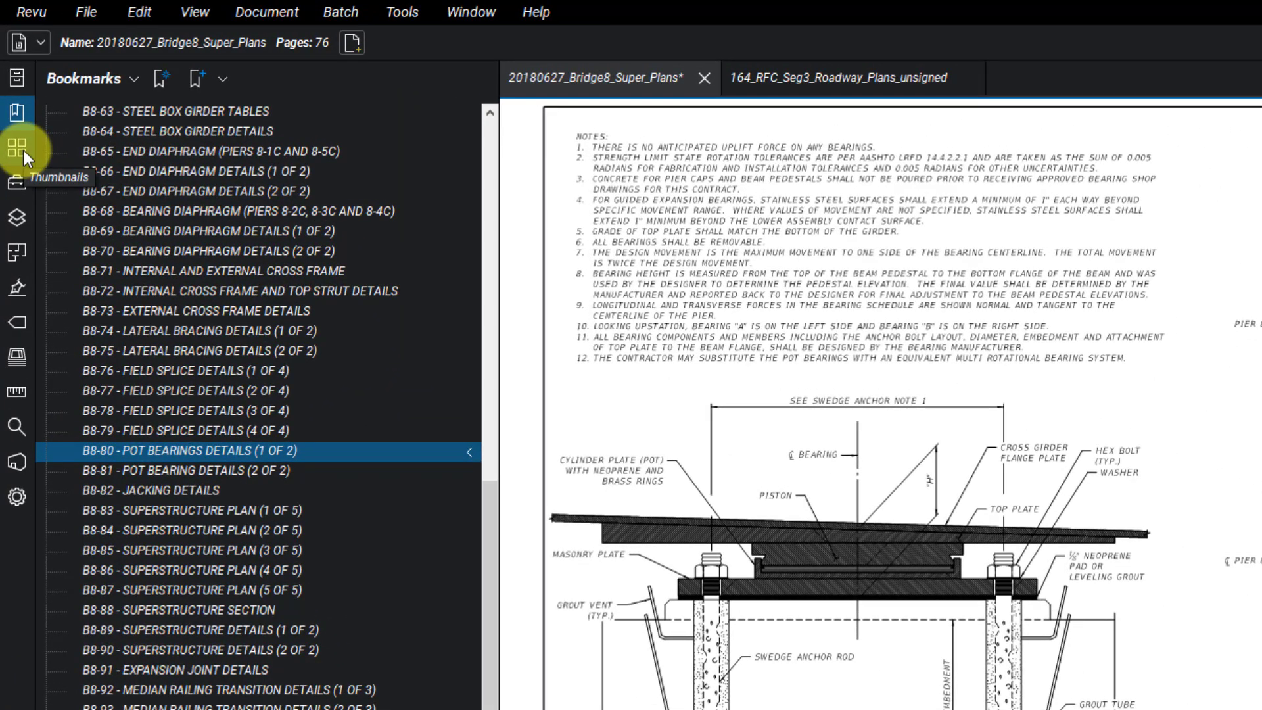
Switch the side panel to Thumbnails, where pages are still numbered 1, 2, 3.
left_click(20, 150)
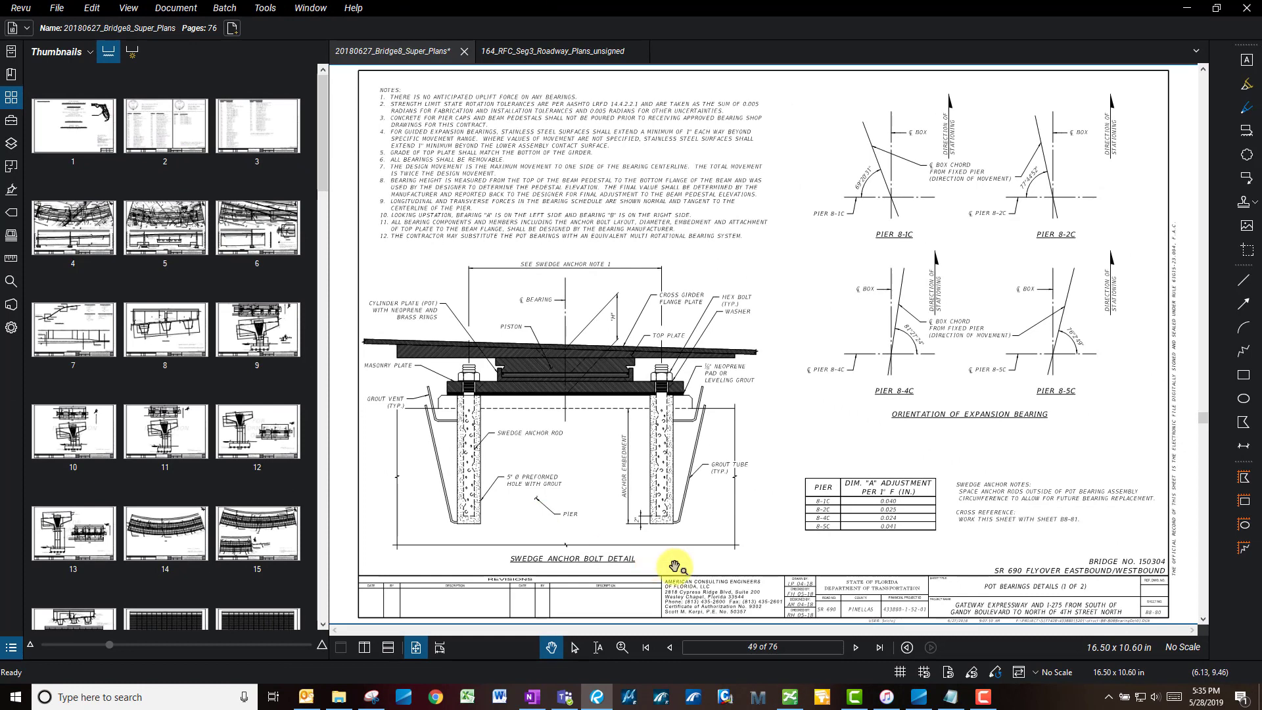
left_click(747, 646)
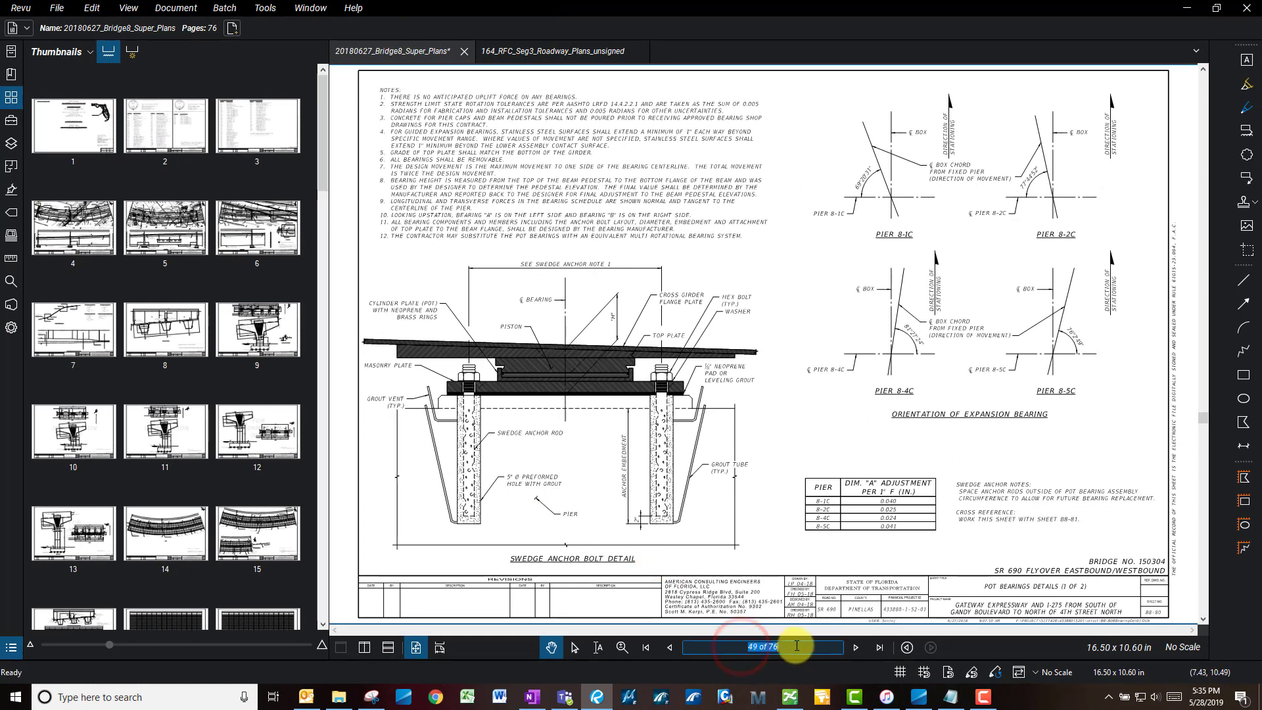
left_click(734, 648)
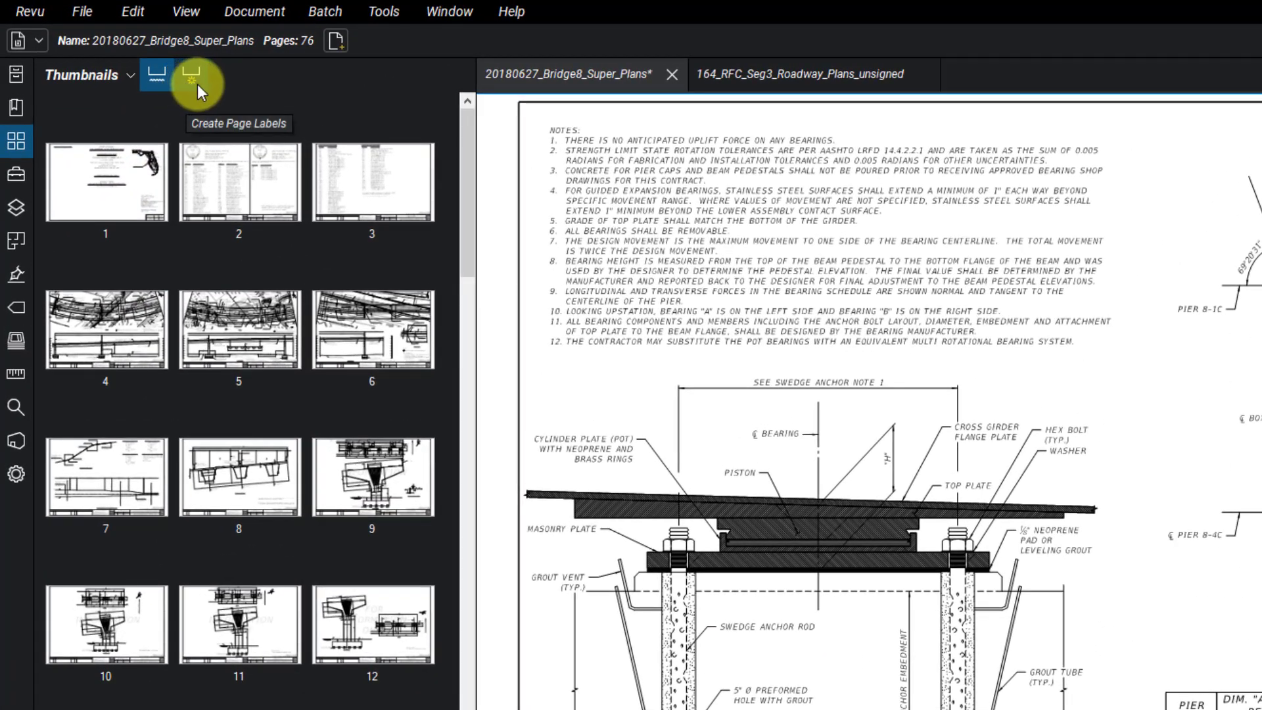
Create page labels from bookmarks for pages 1-76.
left_click(198, 85)
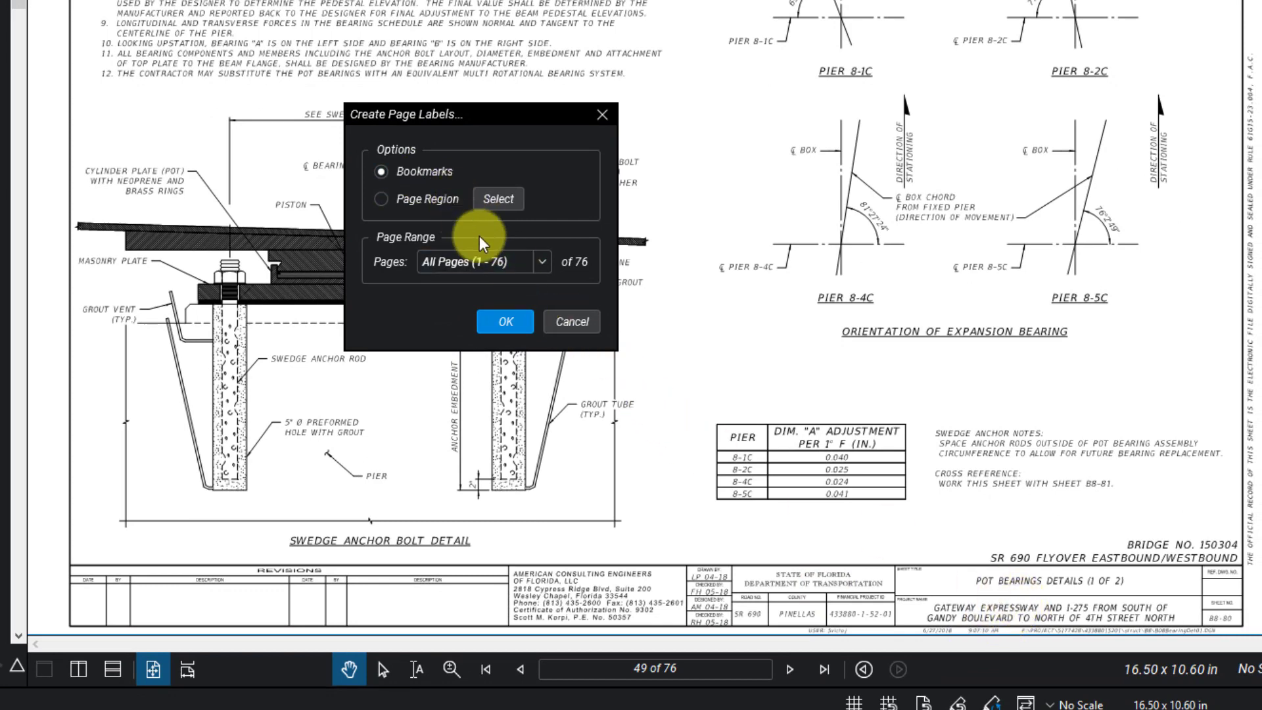
left_click(516, 262)
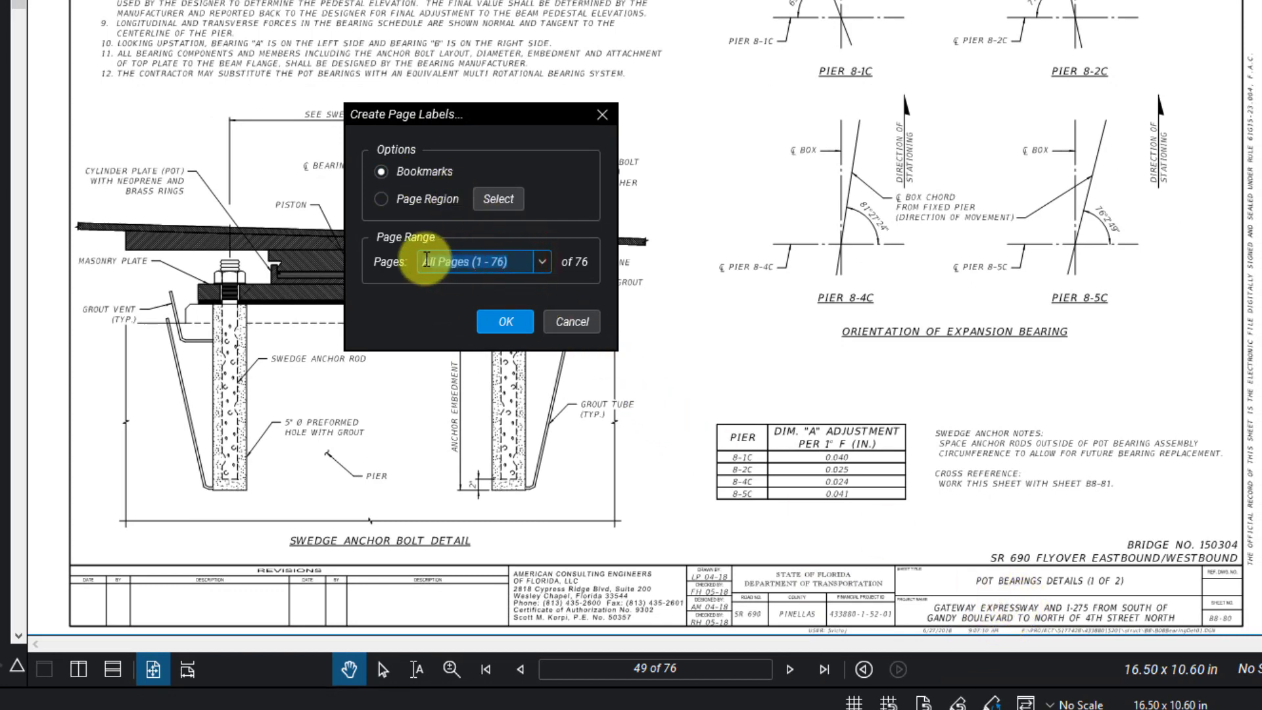
type("1")
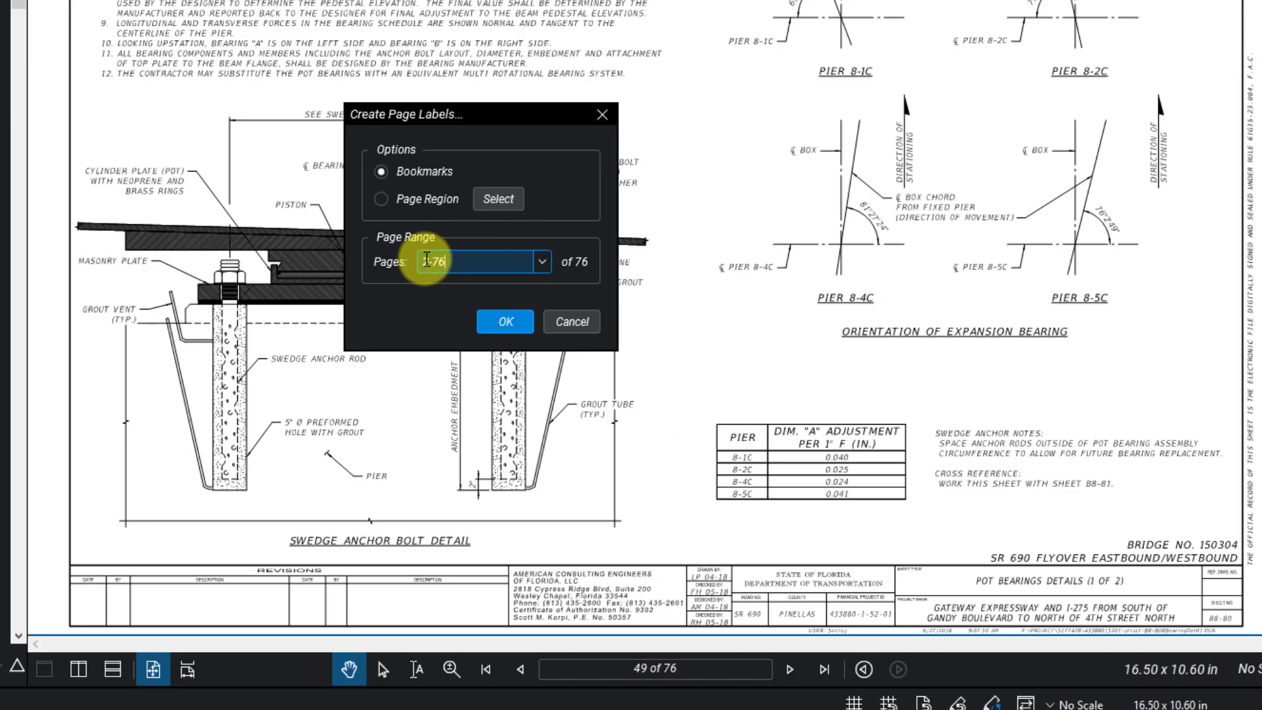
type("-76")
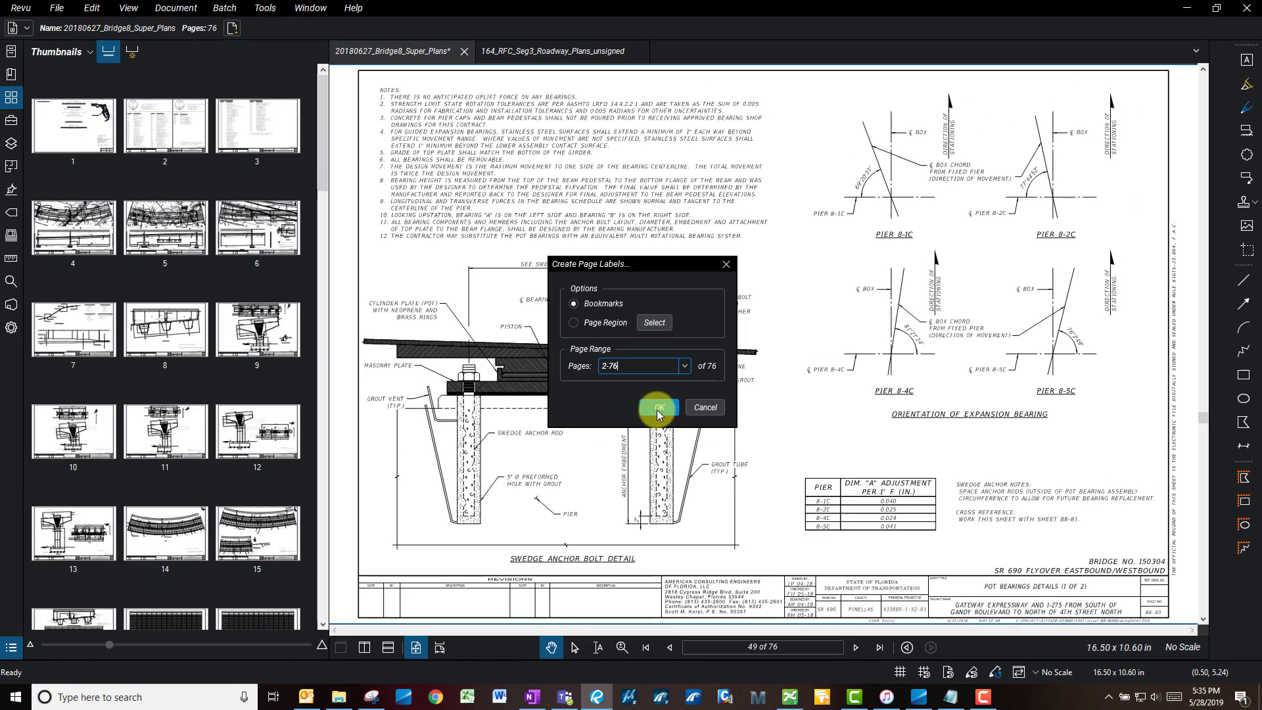
left_click(505, 322)
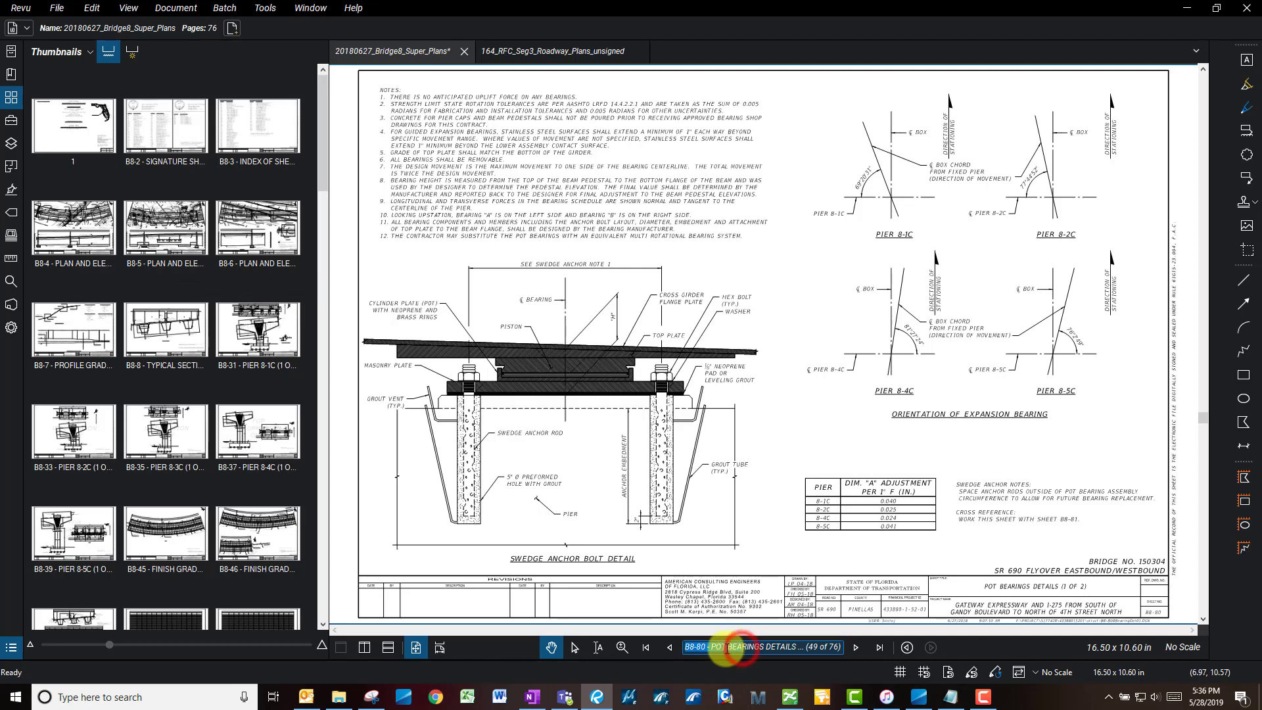
Hide the thumbnails and advance three pages to page 52, B8-83 - SUPERSTRUCTURE PLAN.
left_click_drag(741, 646, 687, 646)
left_click(327, 116)
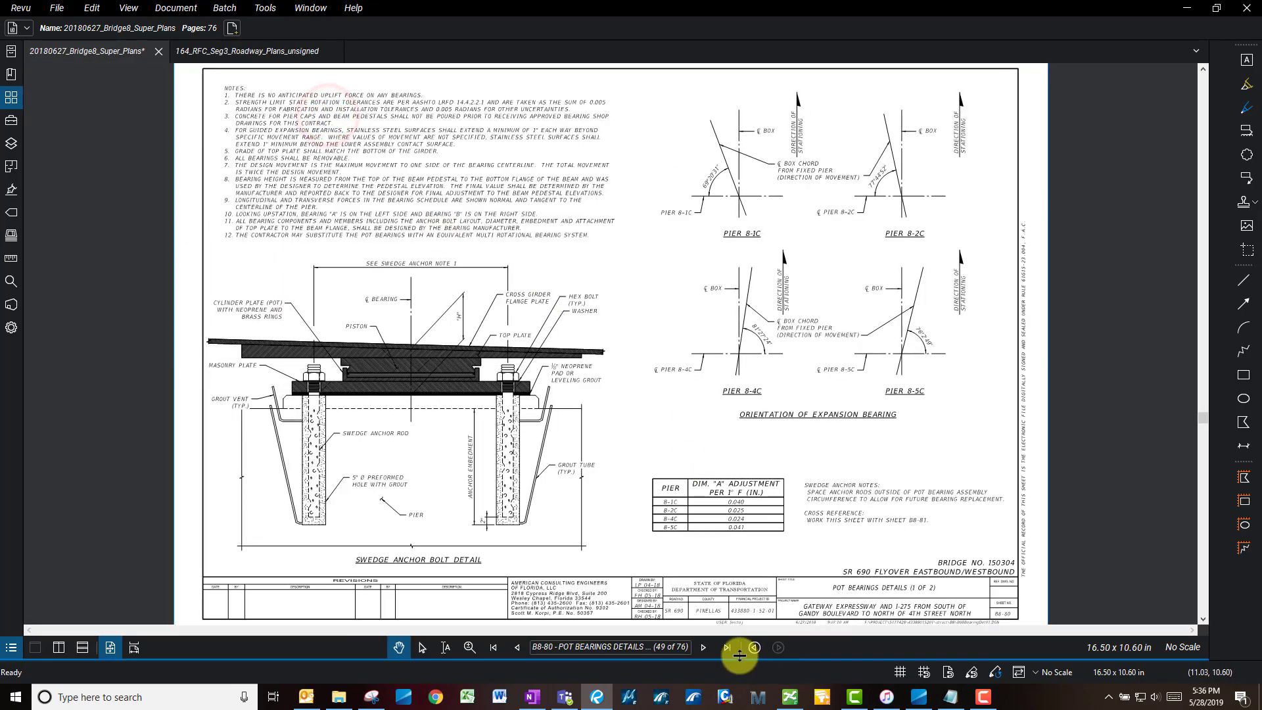
left_click(702, 648)
left_click(702, 647)
left_click(702, 647)
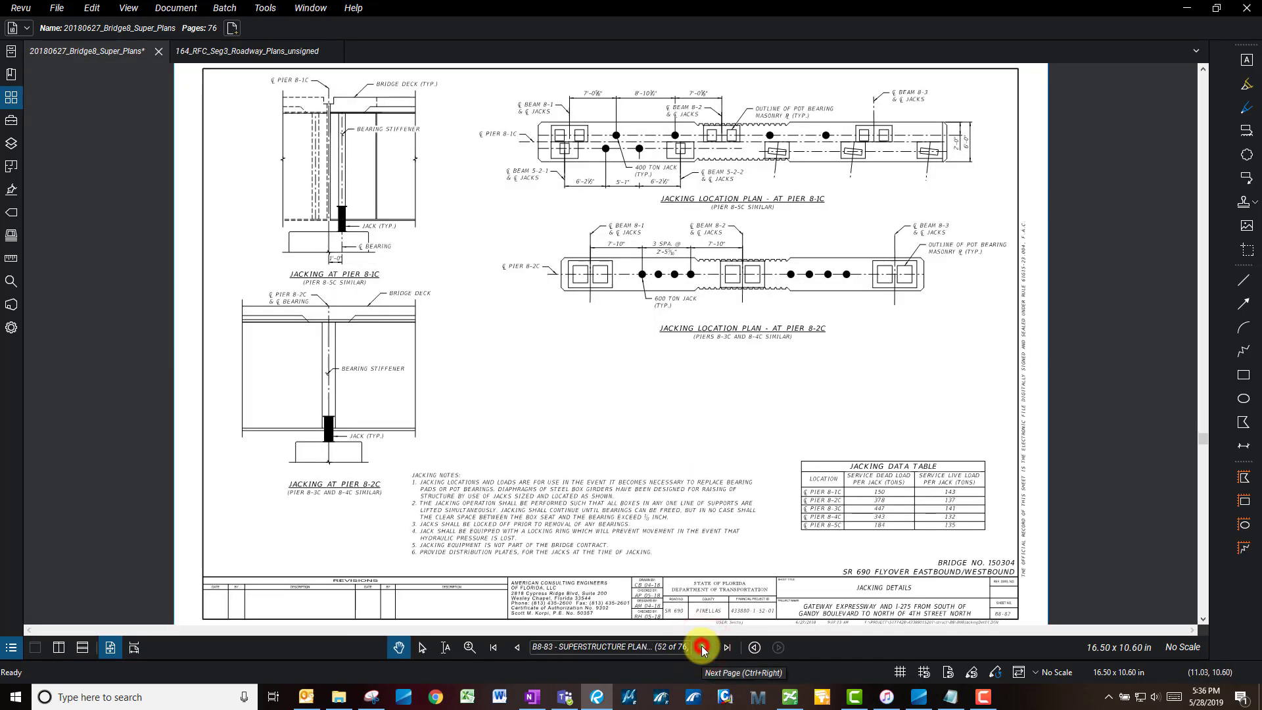